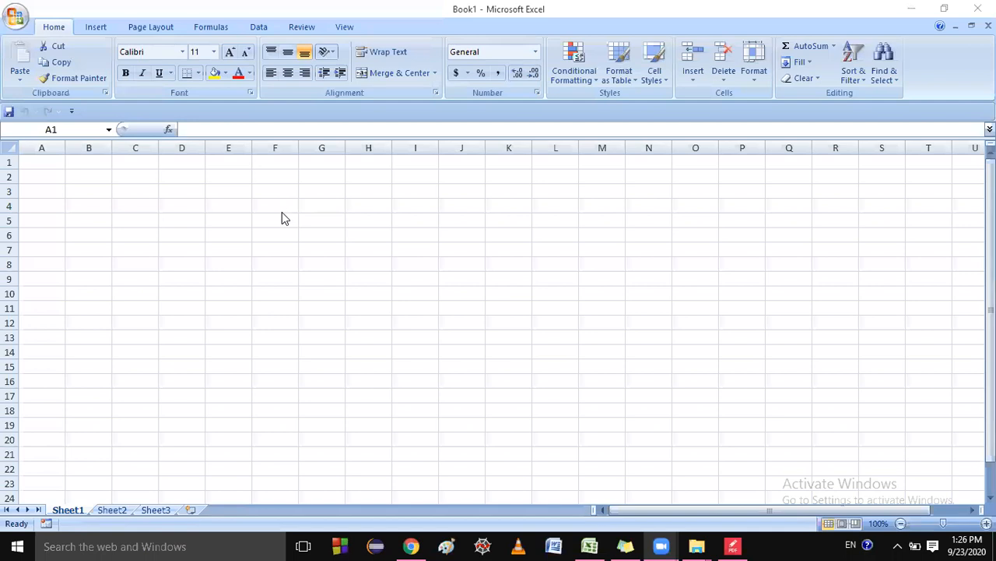
Enter the column headers "Name" in F5 and "marks" in G5.
left_click(280, 218)
type("N")
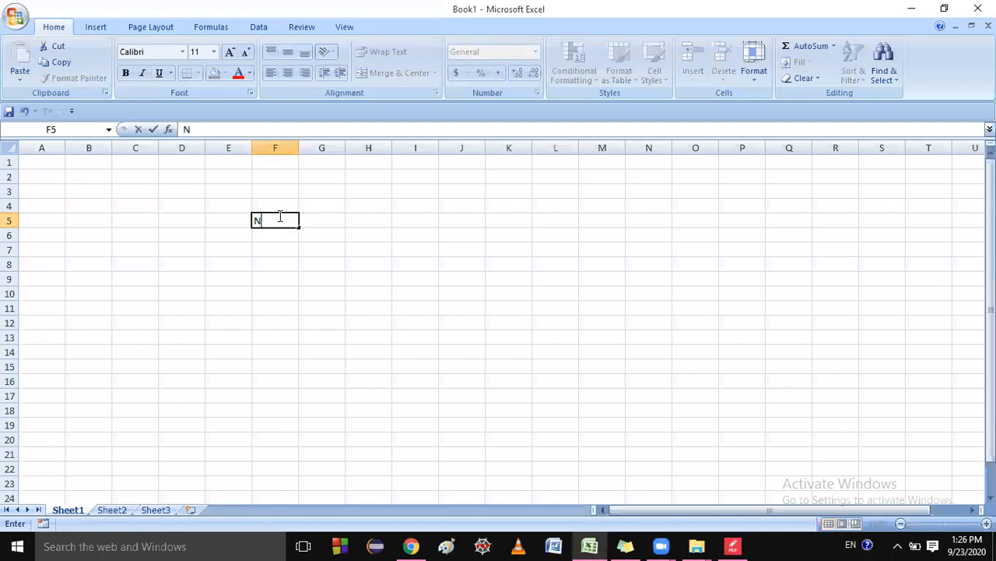
type("ame")
key("Tab")
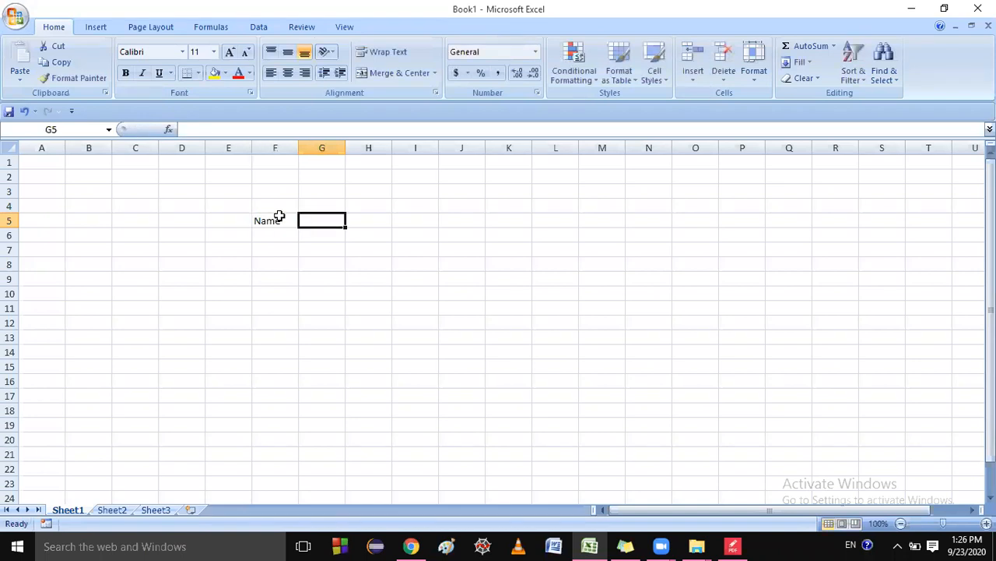
type("marks")
key("Return")
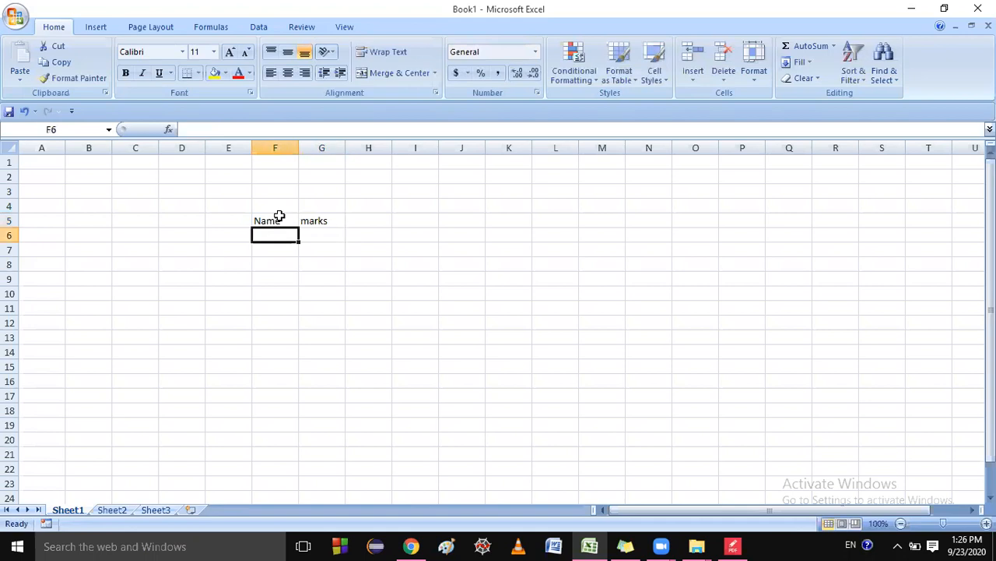
Enter the first student's name in F6 and the mark 86 in G6, correcting the name cell's content.
type("ka")
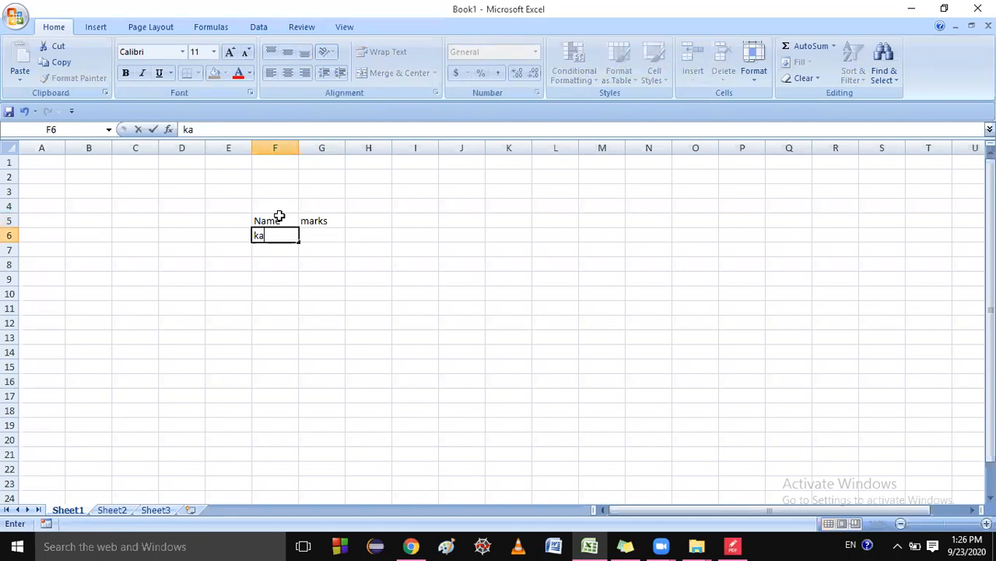
type("bir")
key("Tab")
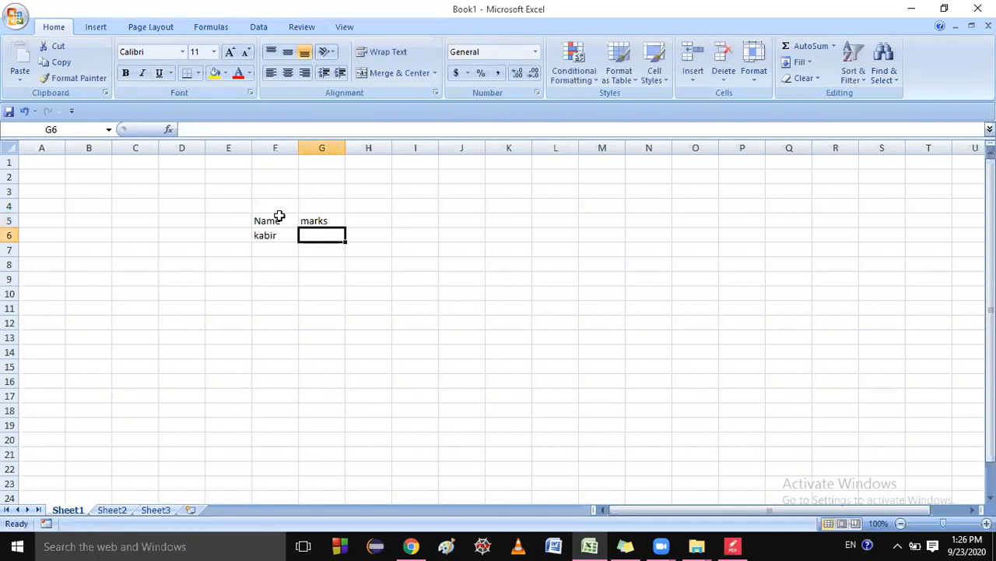
type("86")
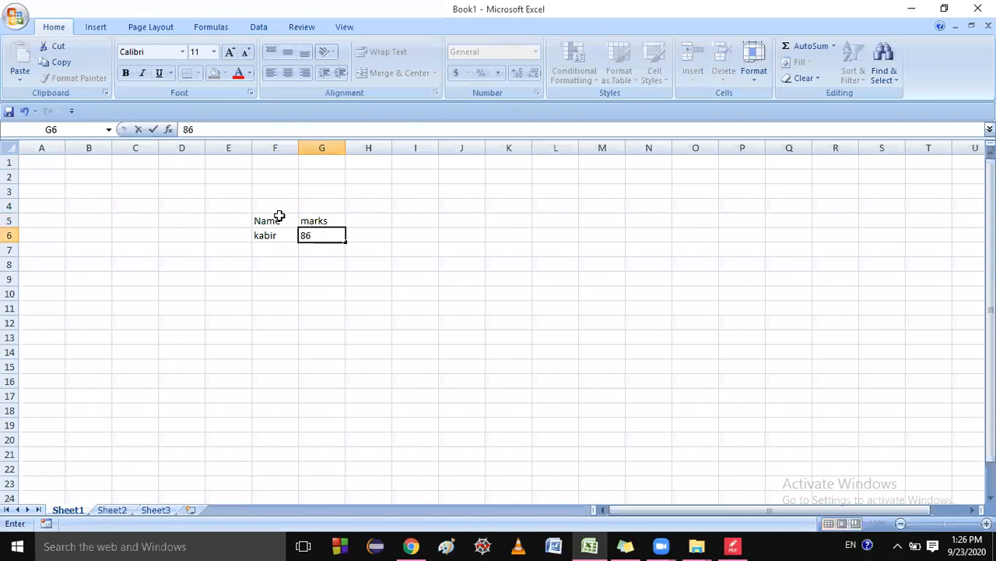
key("shift+Tab")
type("78")
key("Return")
key("Up")
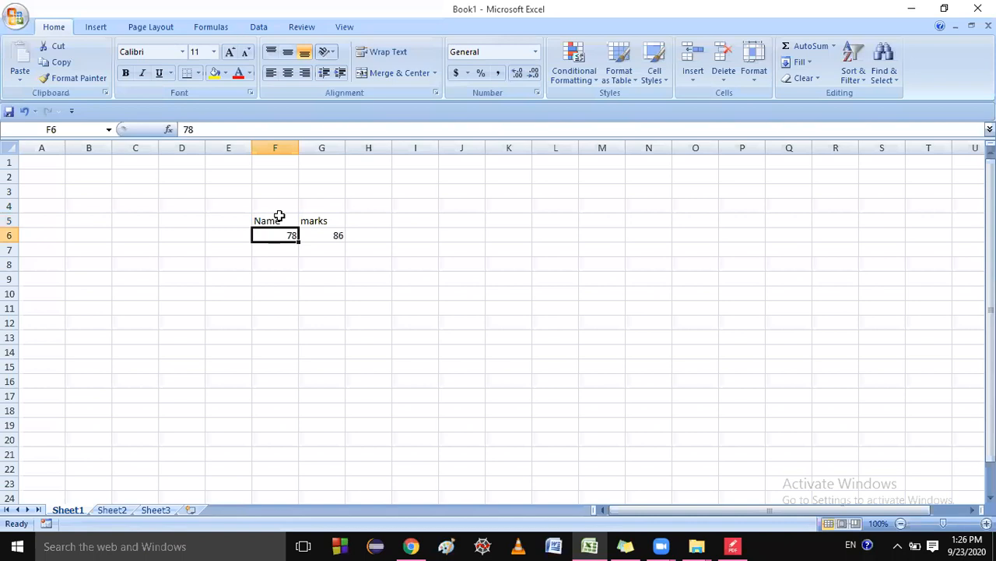
type("Kabir")
key("Return")
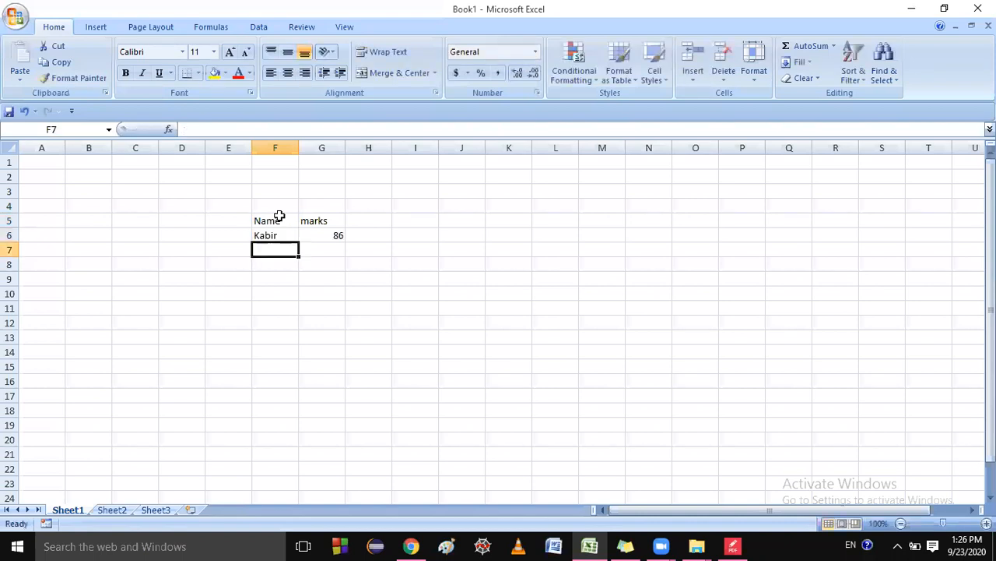
Enter the second student's name in F7 and the mark 78 in G7.
type("rajan")
key("Tab")
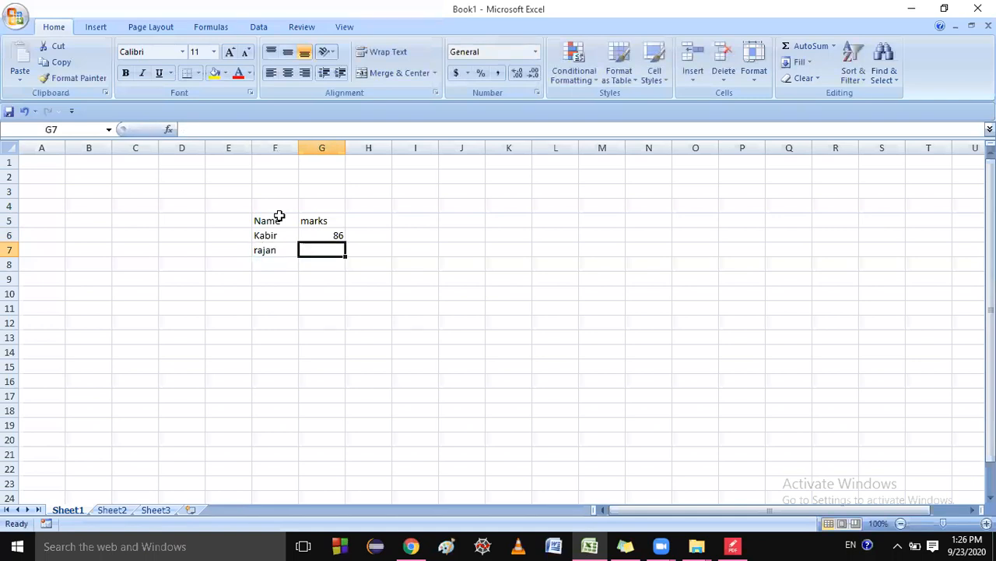
type("78")
key("Return")
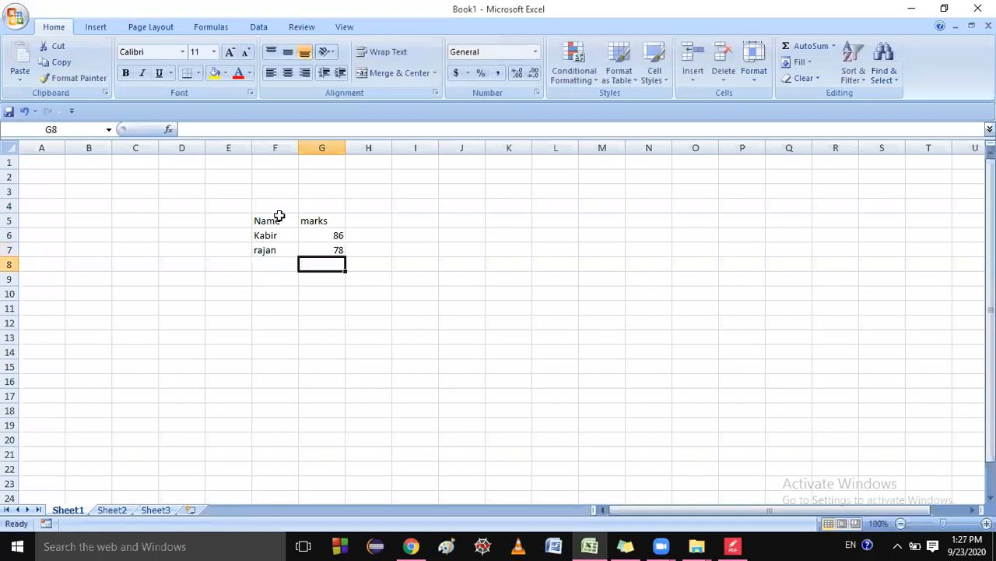
Enter the marks 95, 89 and 98 in cells G8 to G10.
type("95")
key("Return")
type("89")
key("Return")
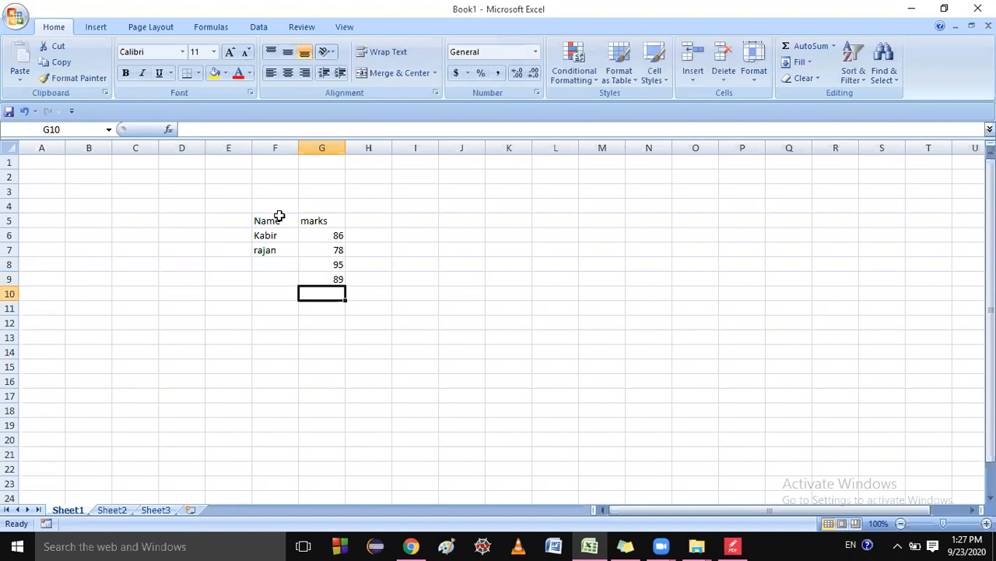
type("98")
key("Left")
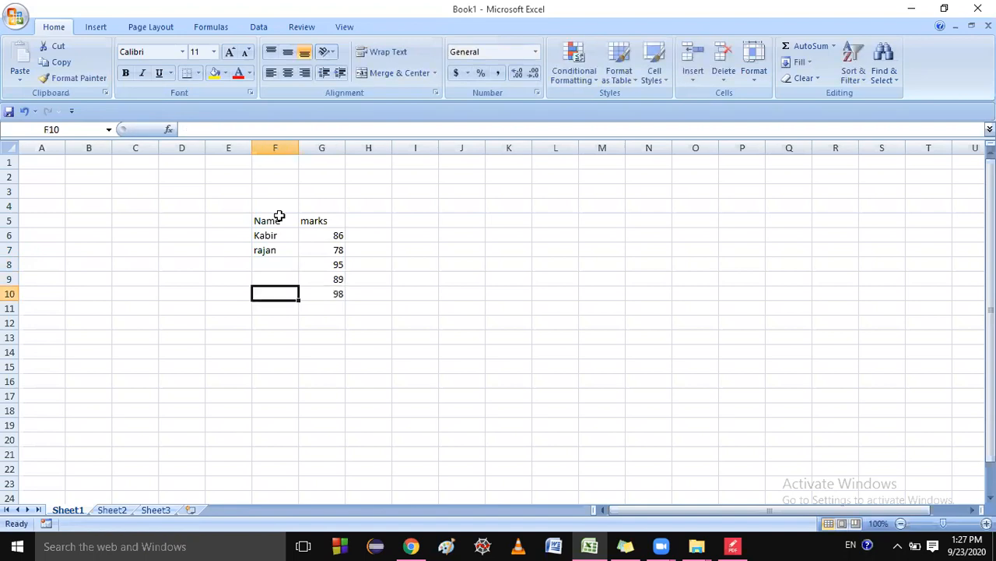
Fill in the remaining three students' names in F8 to F10, working upward from F10.
type("vijay")
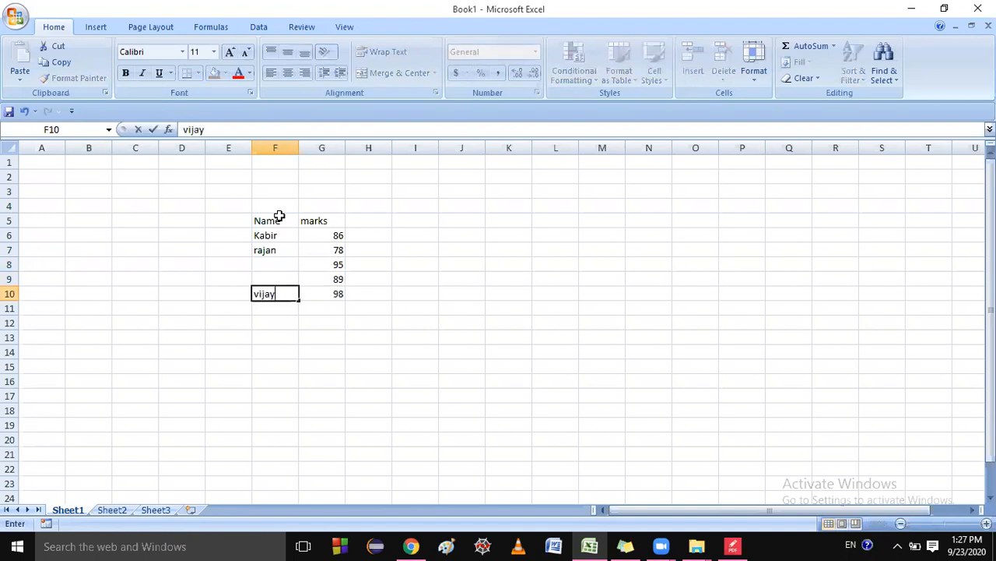
key("Up")
type("anika")
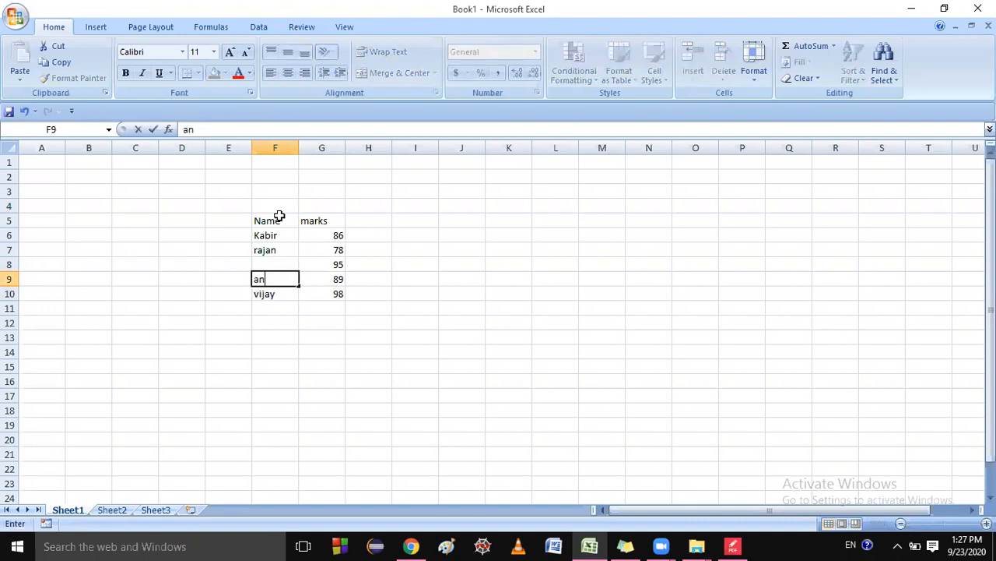
key("Up")
type("ridhima")
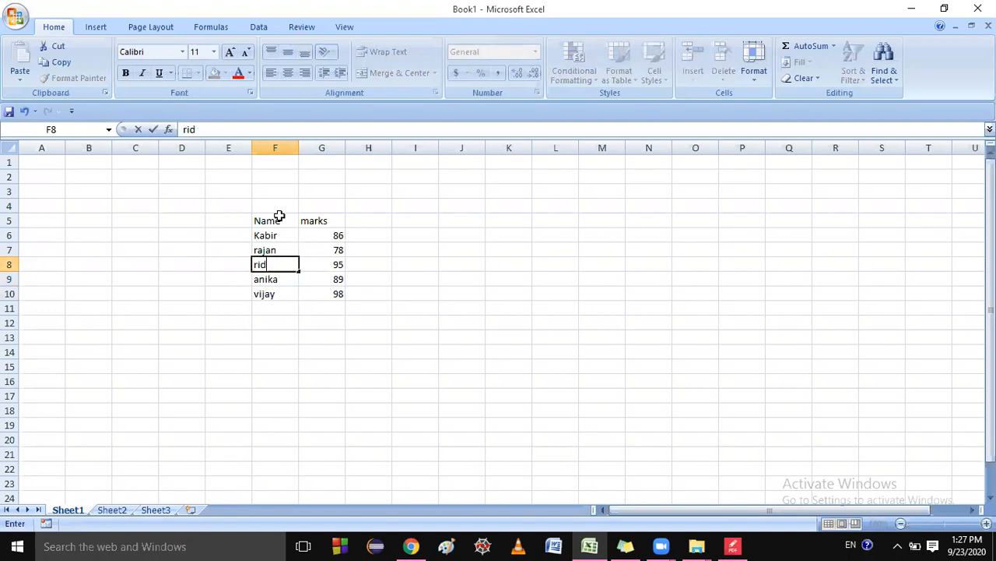
left_click(421, 397)
Insert a 2-D clustered column chart from F5:G10, consulting the sample chart figure in Icecream PDF Editor before creating it.
left_click(267, 216)
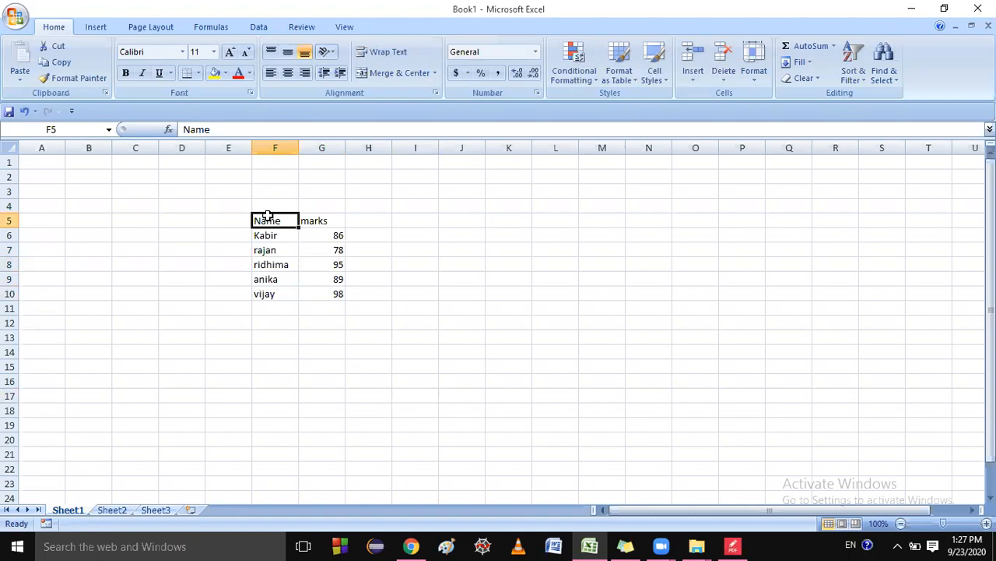
key("shift+Right")
key("shift+Down")
key("shift+Down")
key("shift+Down")
key("shift+Down")
key("shift+Down")
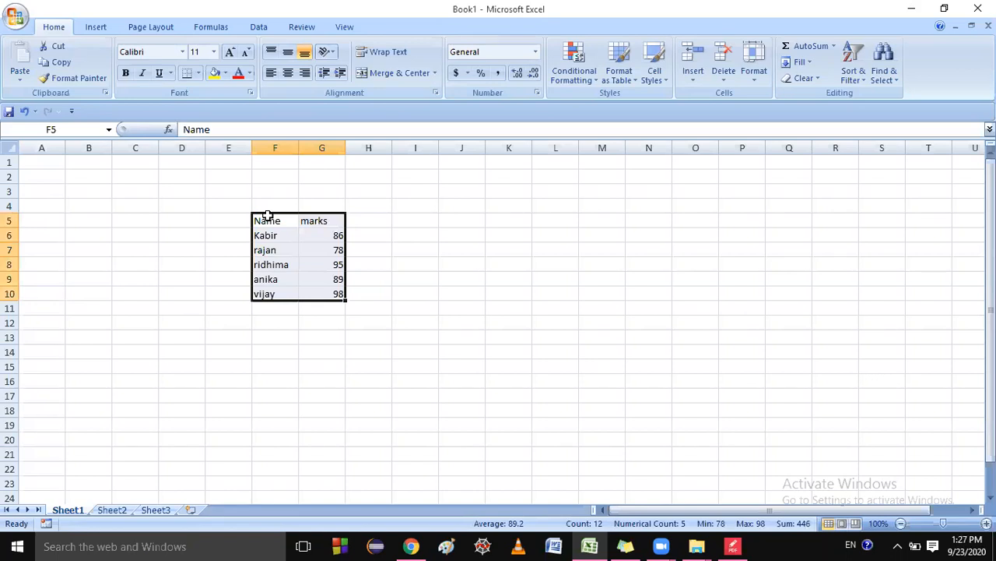
left_click(732, 545)
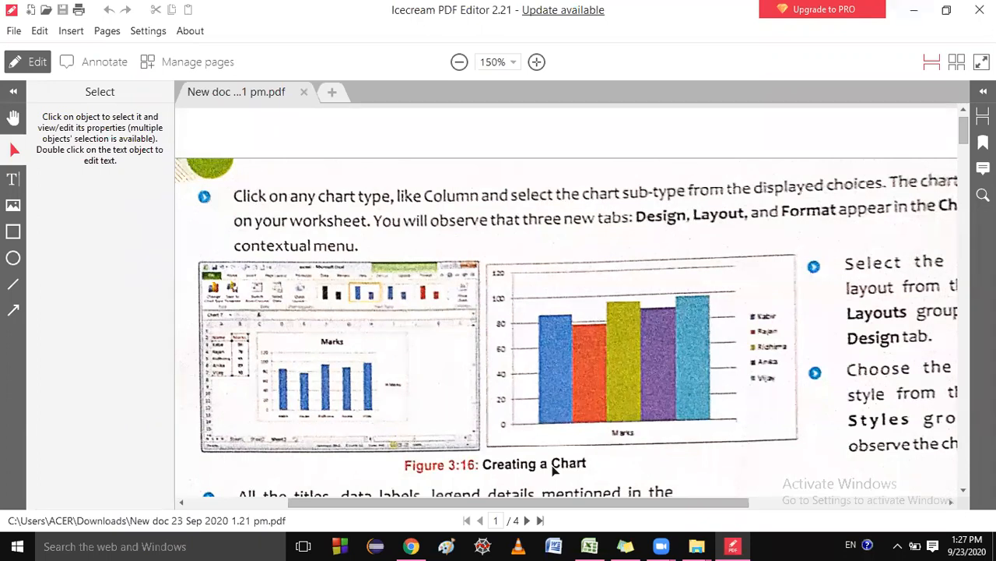
key("alt+Tab")
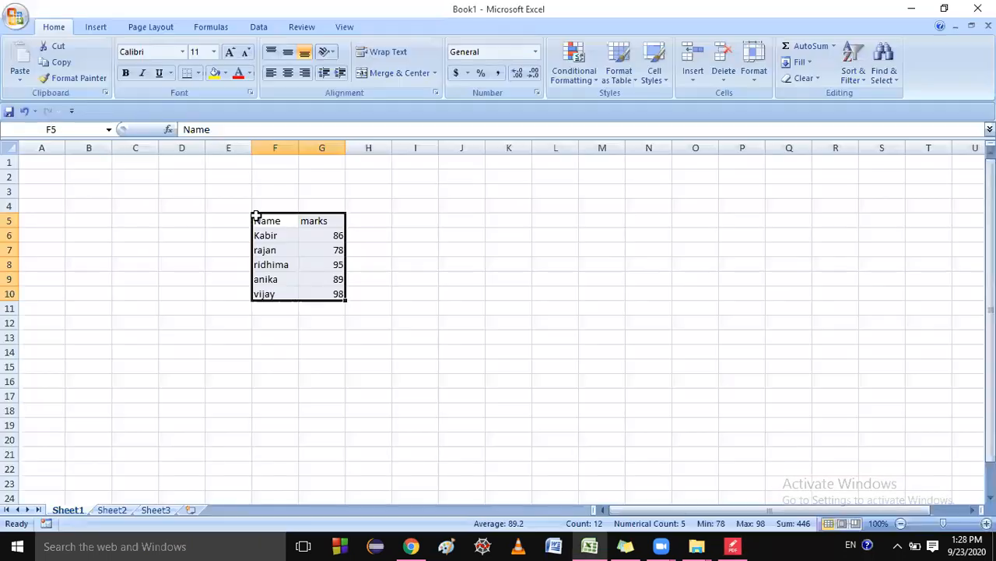
left_click(97, 29)
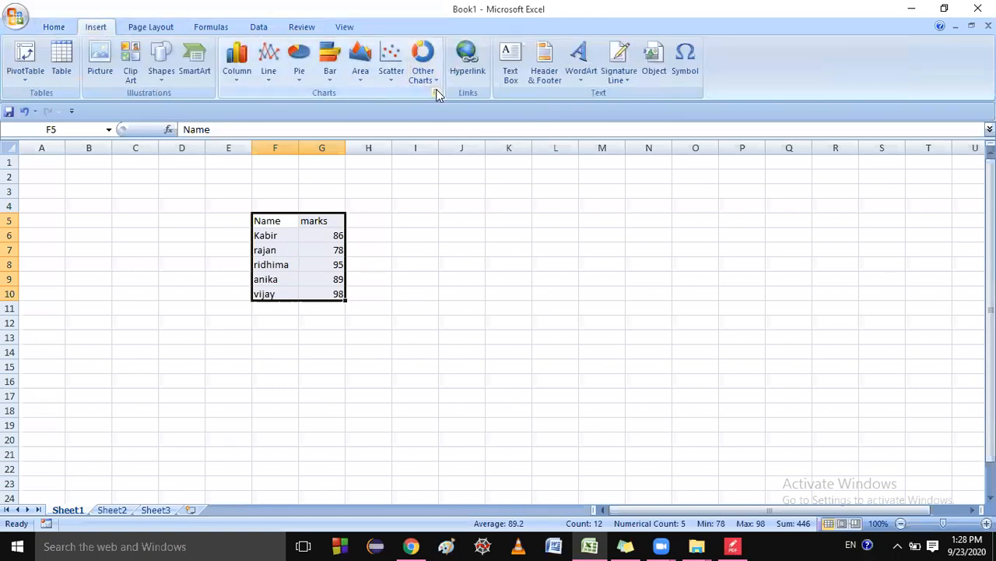
left_click(237, 62)
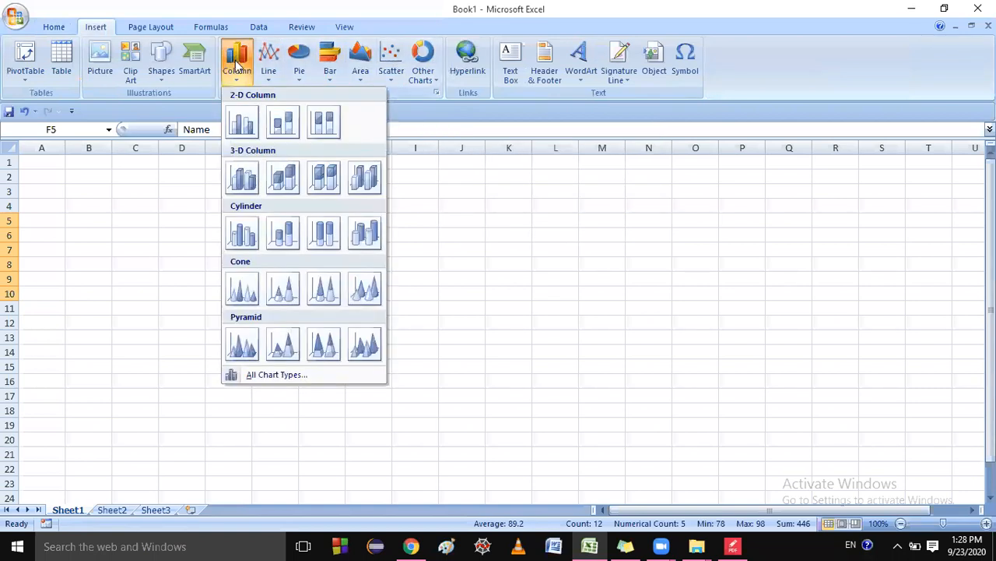
left_click(242, 127)
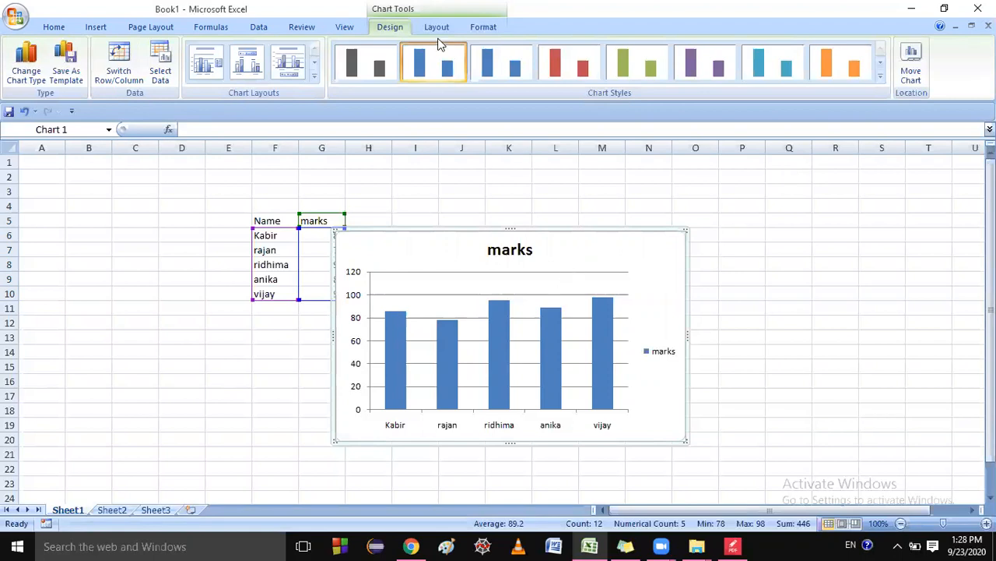
left_click(436, 30)
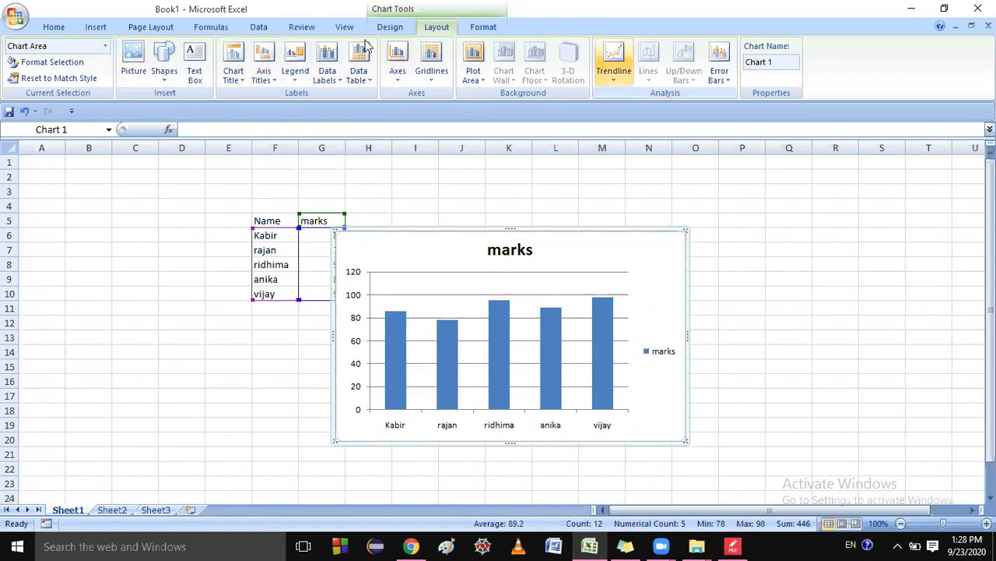
left_click(481, 28)
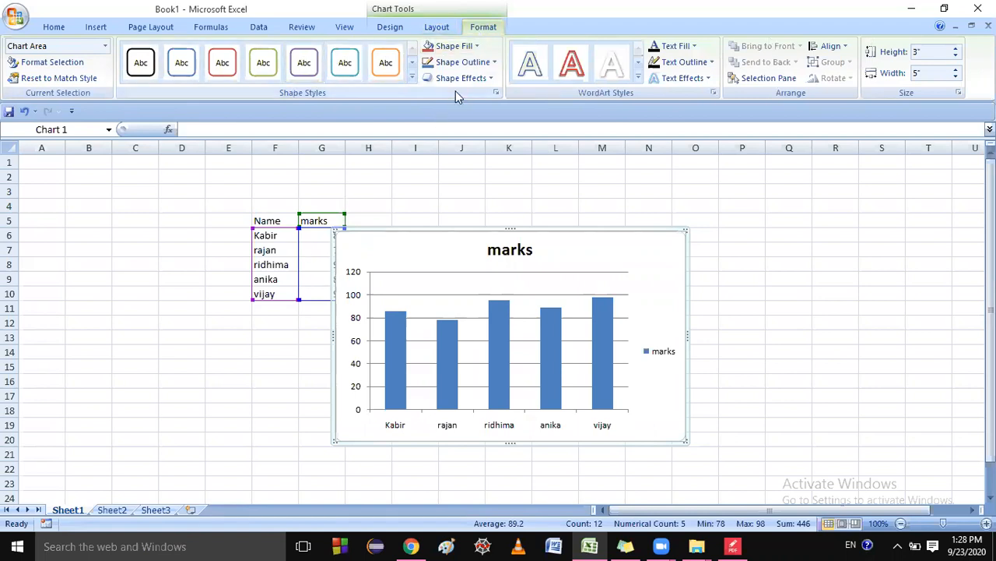
left_click(392, 28)
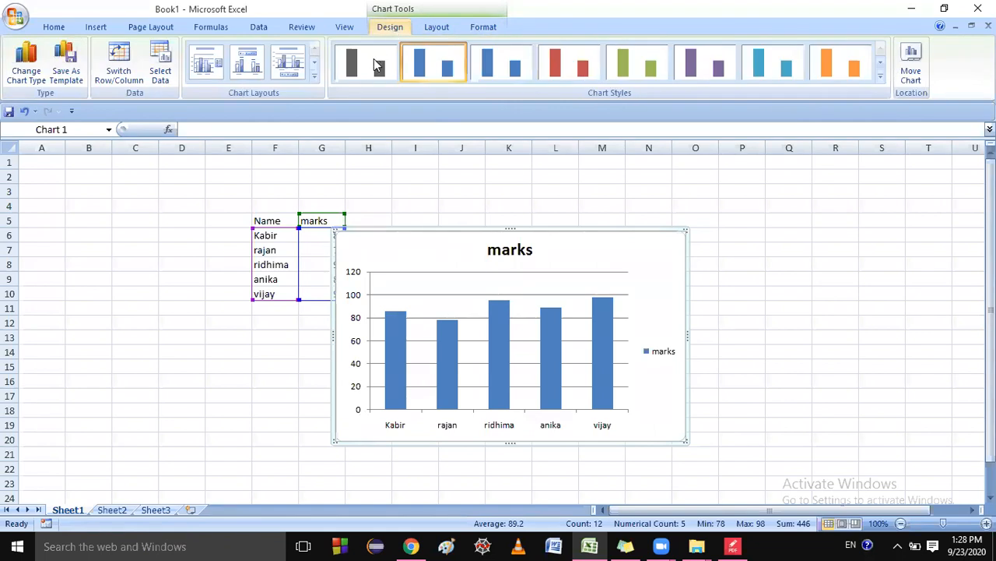
Try several chart styles on the marks column chart and apply the purple one.
left_click(507, 69)
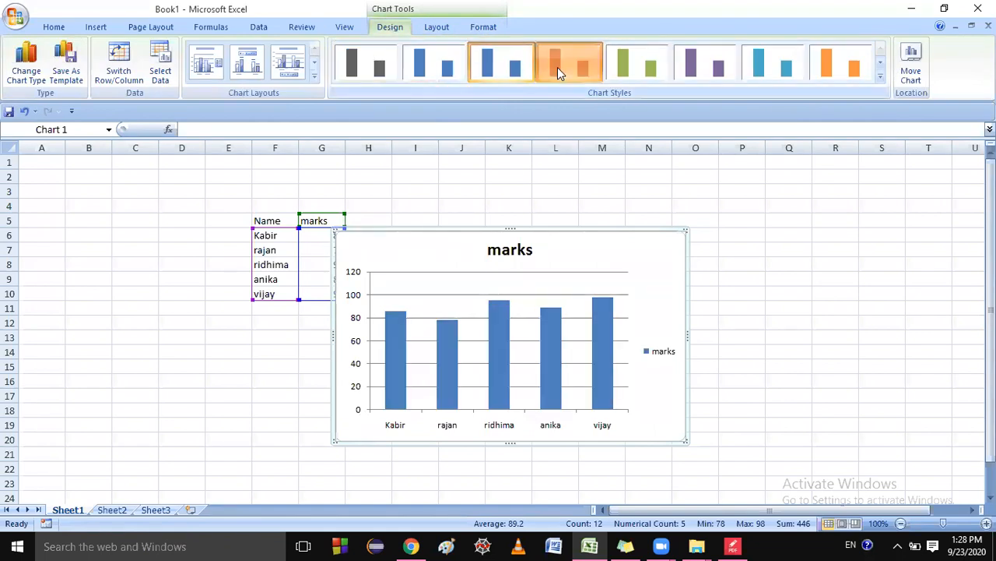
left_click(638, 72)
left_click(709, 75)
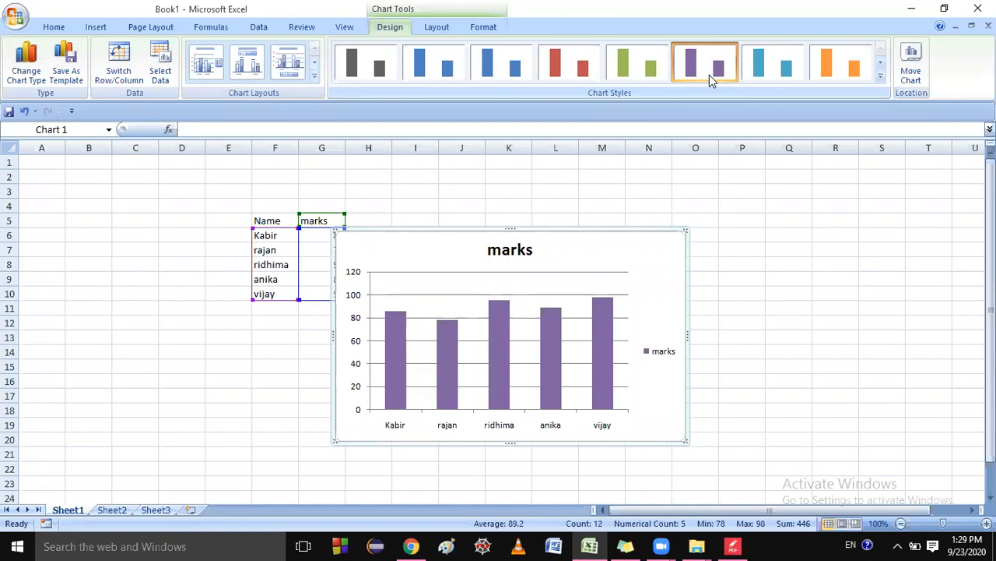
Remove the marks chart's title, and bring it back as a Centered Overlay Title.
left_click(234, 194)
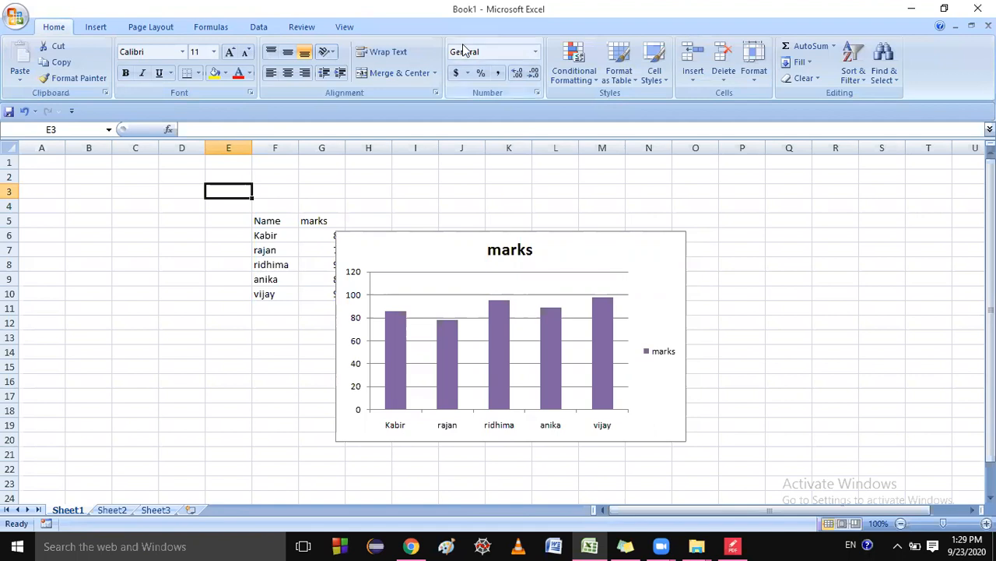
left_click(476, 303)
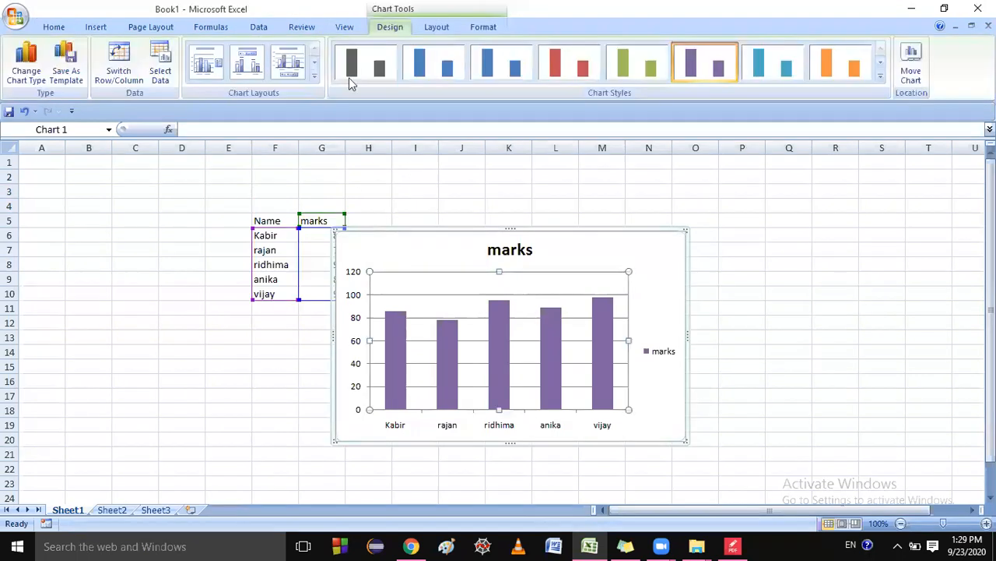
left_click(439, 32)
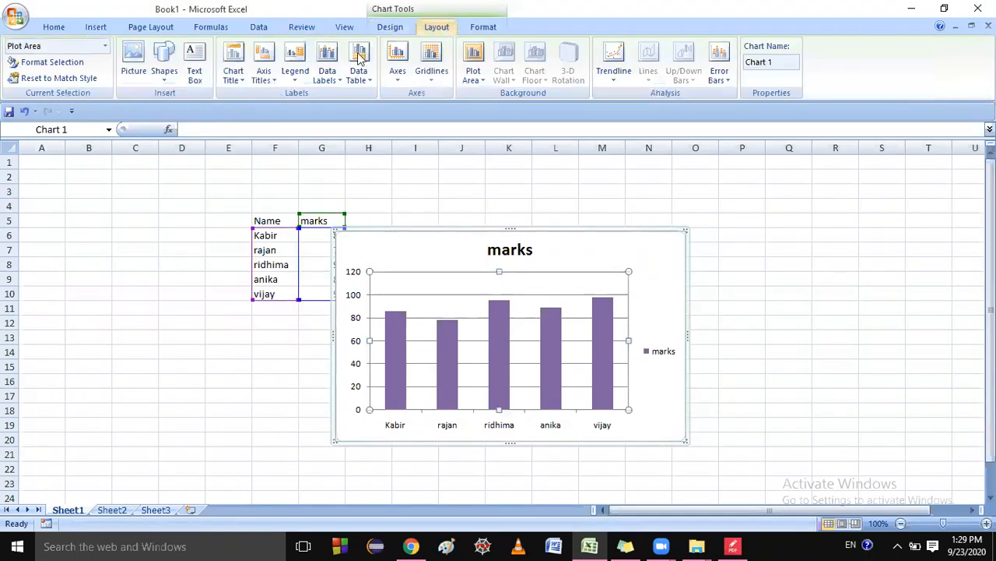
left_click(245, 79)
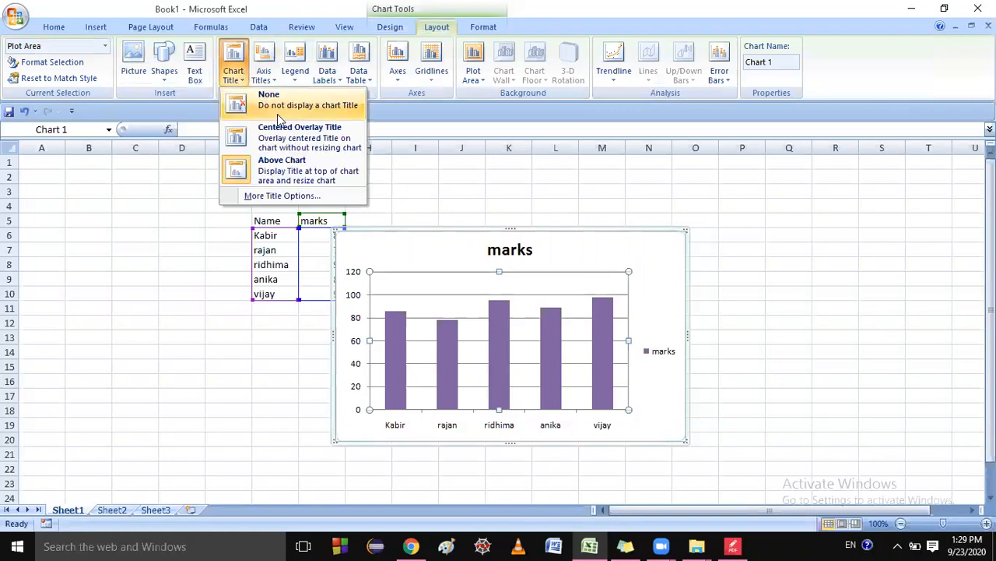
left_click(285, 98)
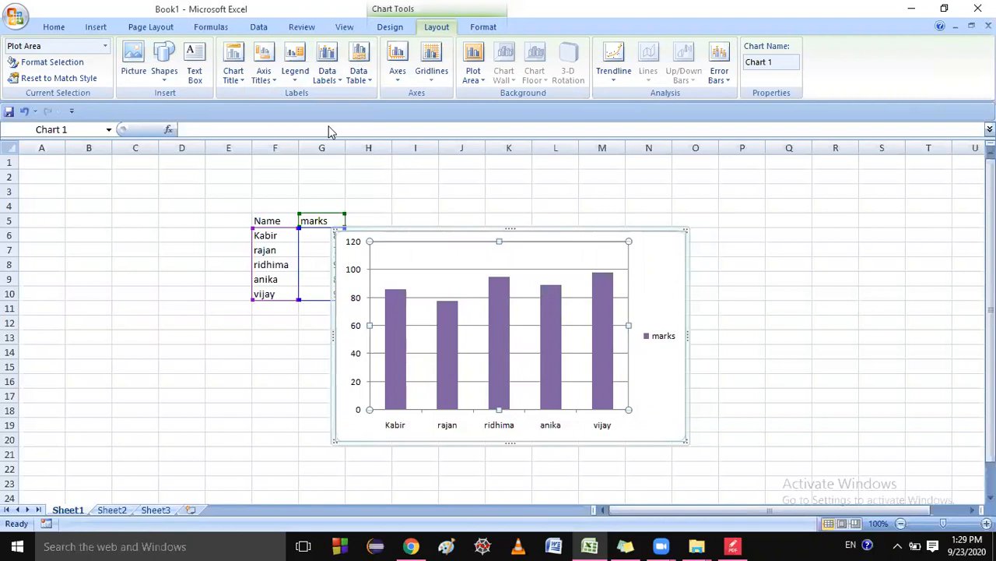
left_click(244, 72)
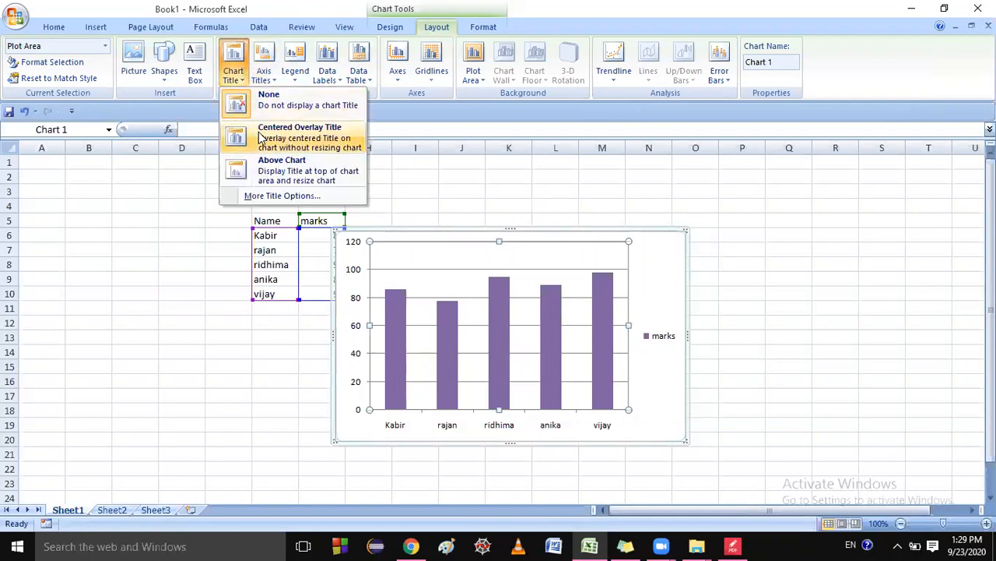
left_click(261, 130)
left_click(682, 264)
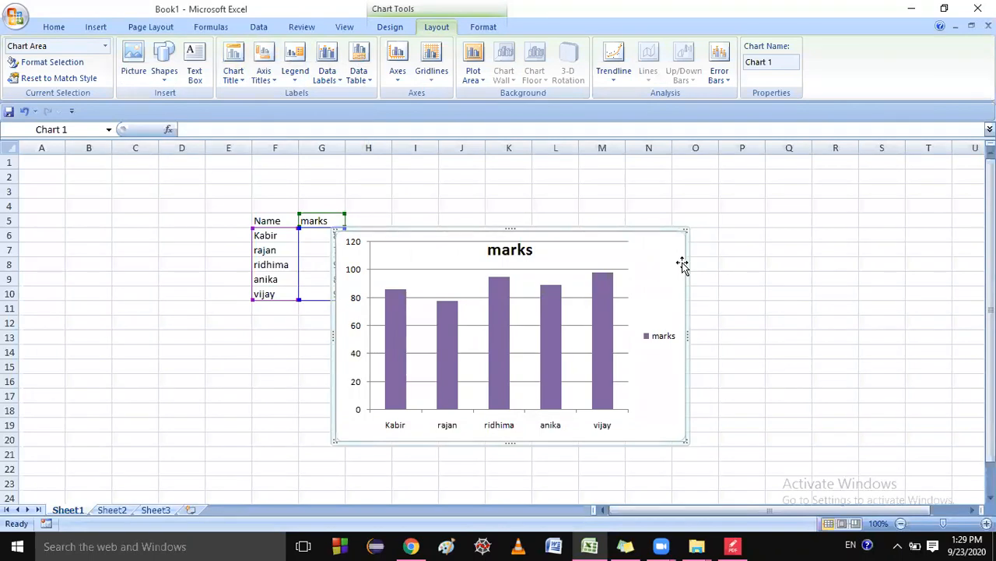
Try adding a title below the horizontal axis with the text "Nam", and delete that title.
left_click(264, 71)
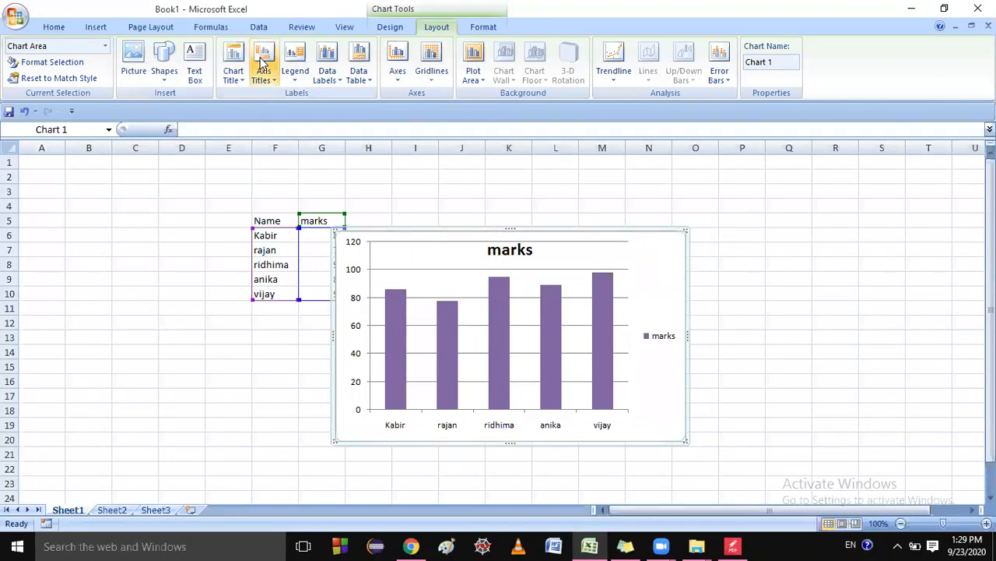
mouse_move(311, 101)
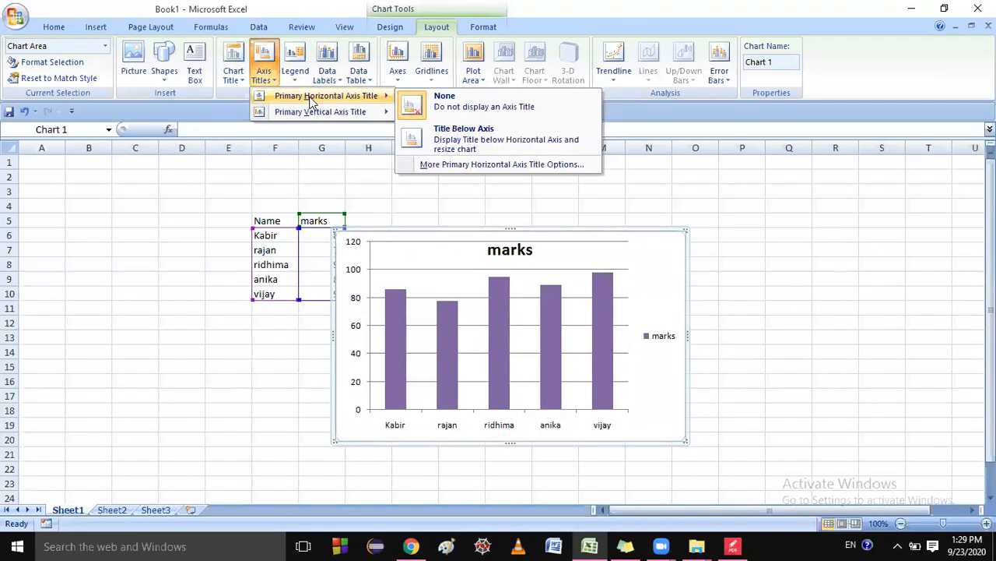
left_click(475, 107)
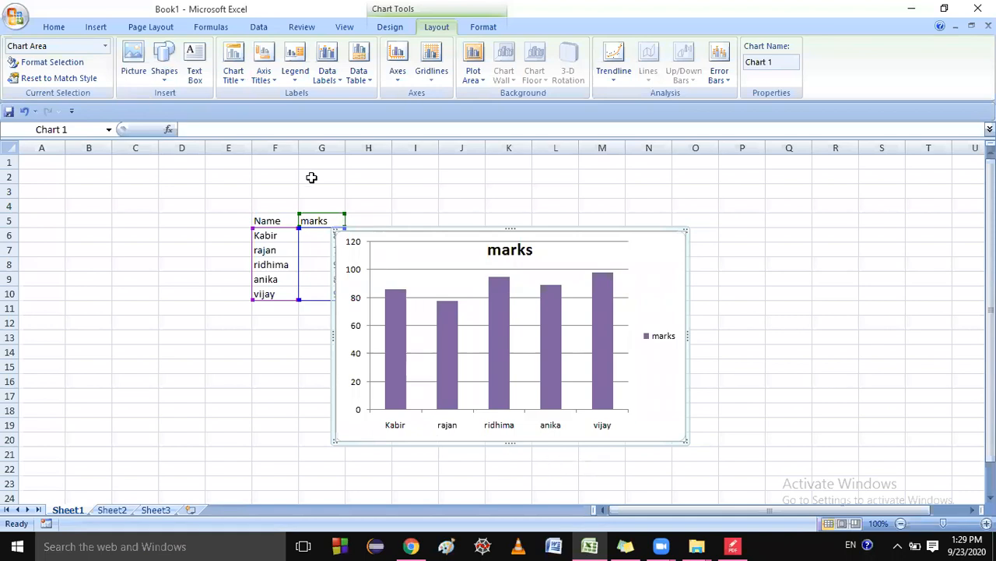
left_click(265, 72)
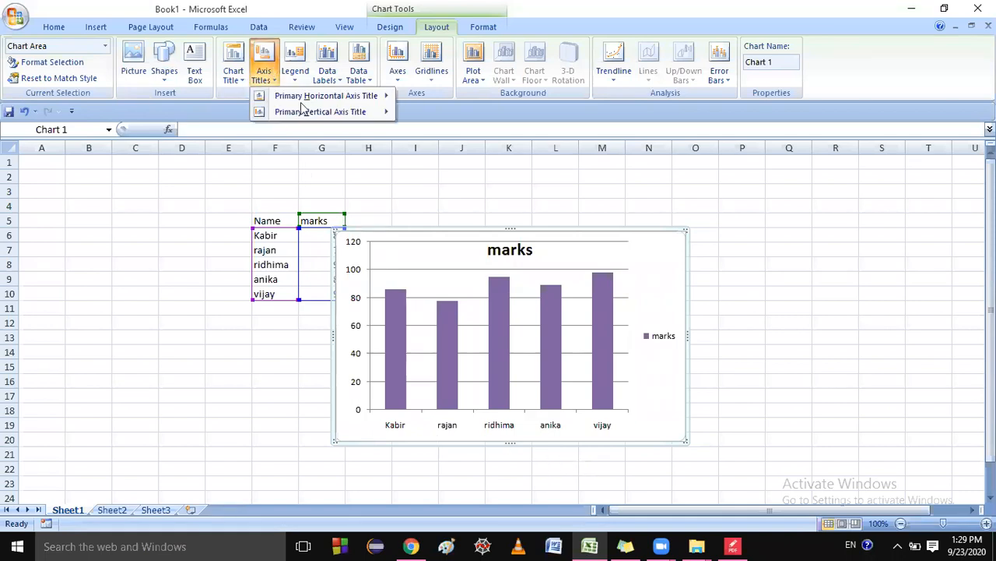
mouse_move(327, 98)
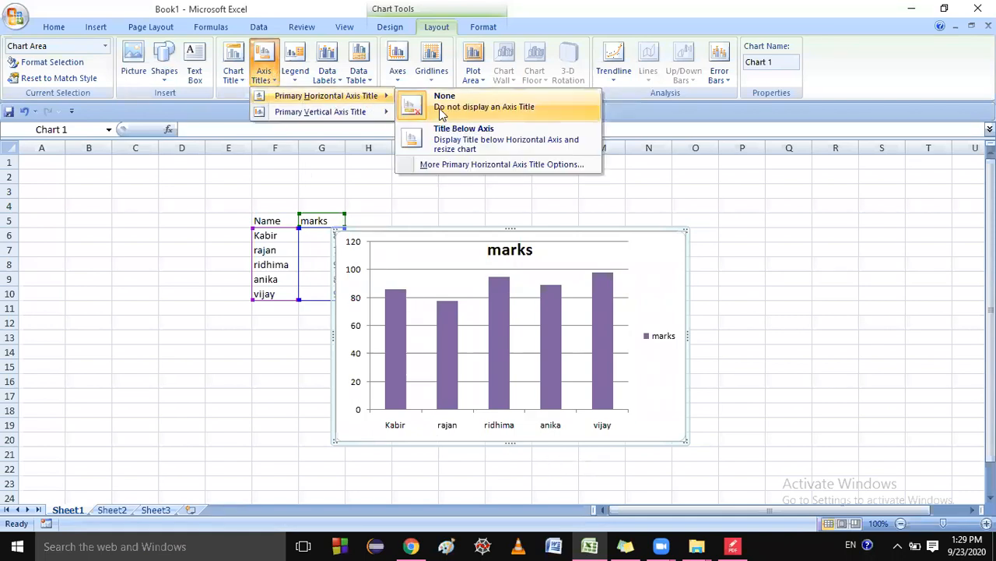
left_click(520, 141)
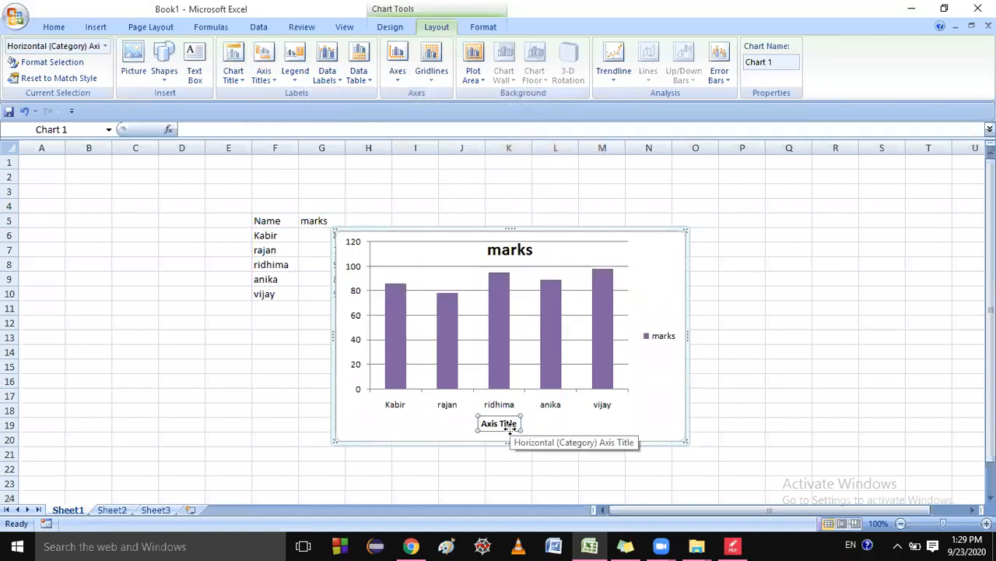
type("Nam")
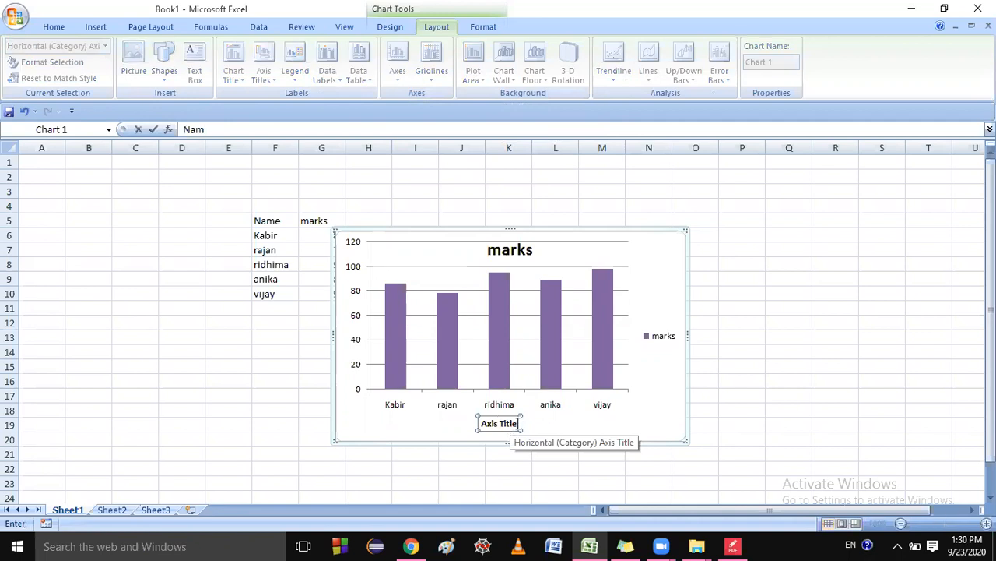
key("Return")
type("e")
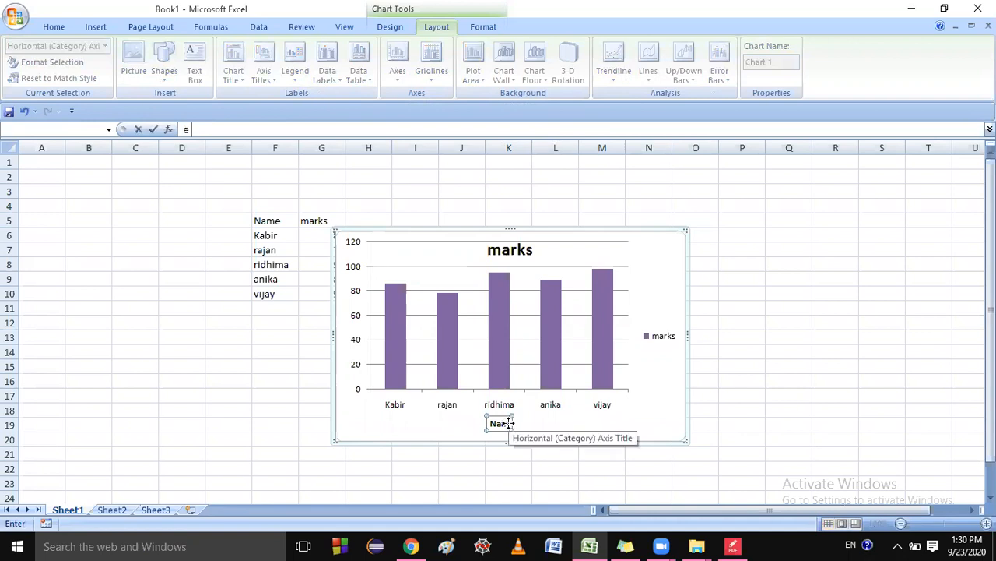
left_click(501, 423)
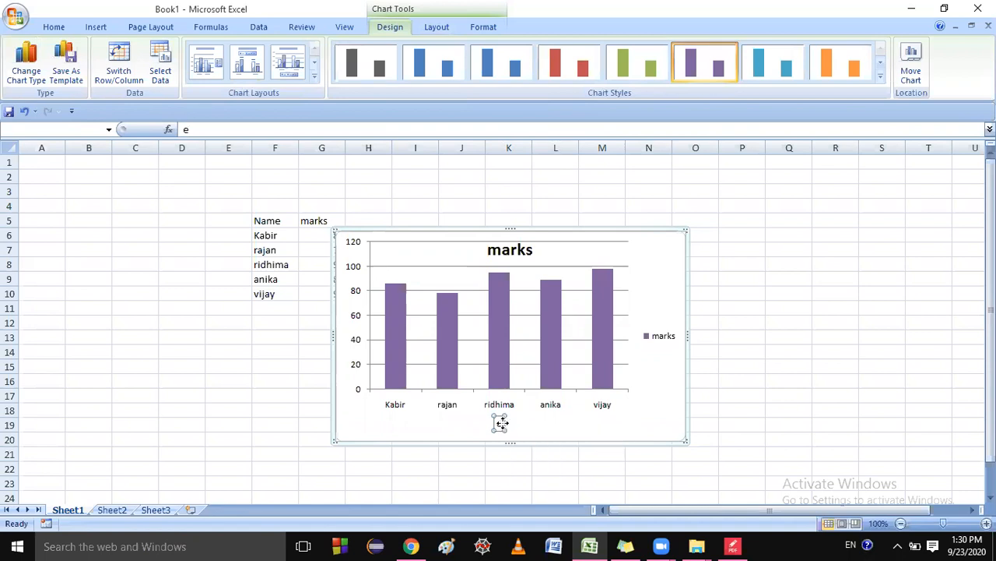
key("Delete")
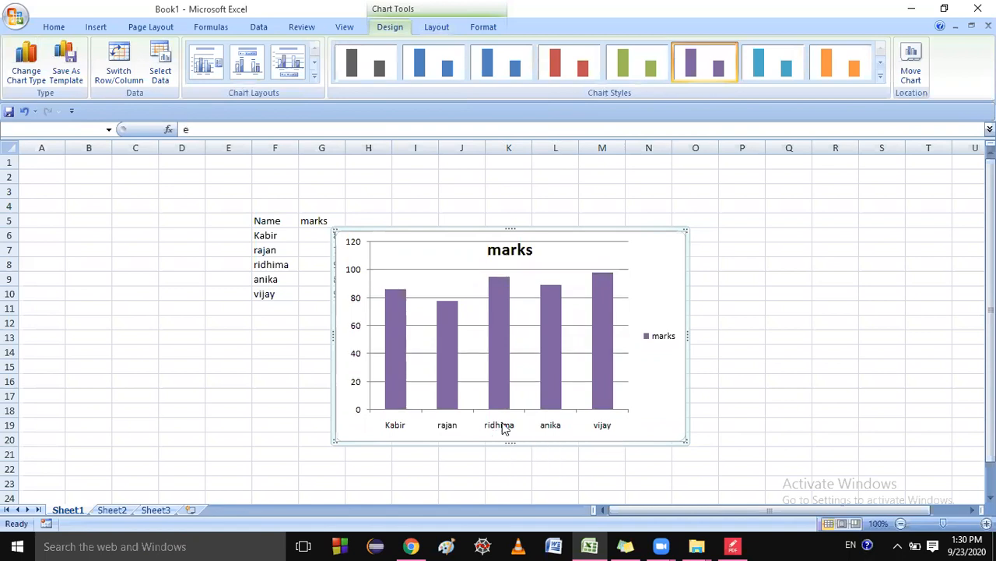
Add a title below the marks chart's horizontal axis reading "Name of the Students".
left_click(505, 298)
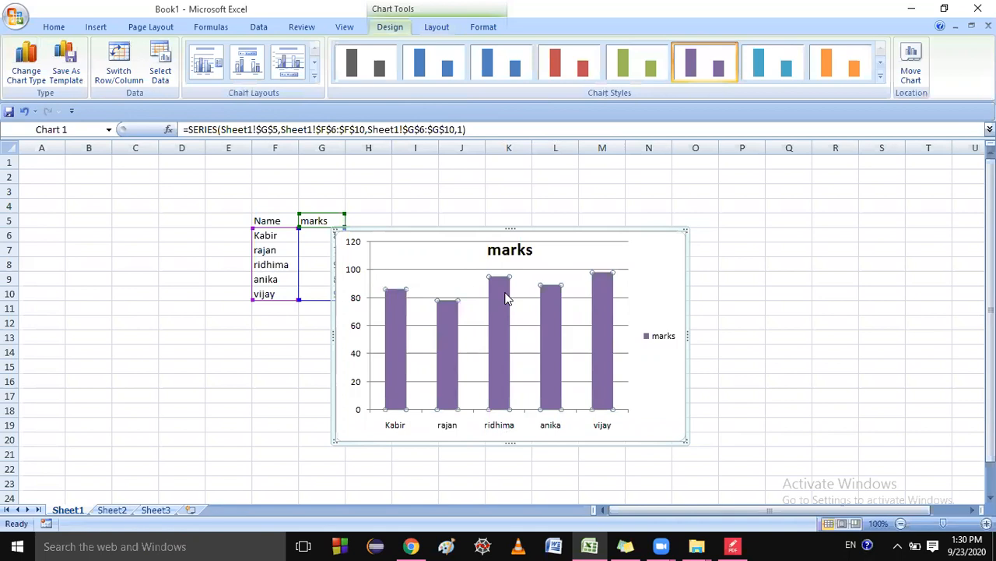
left_click(646, 257)
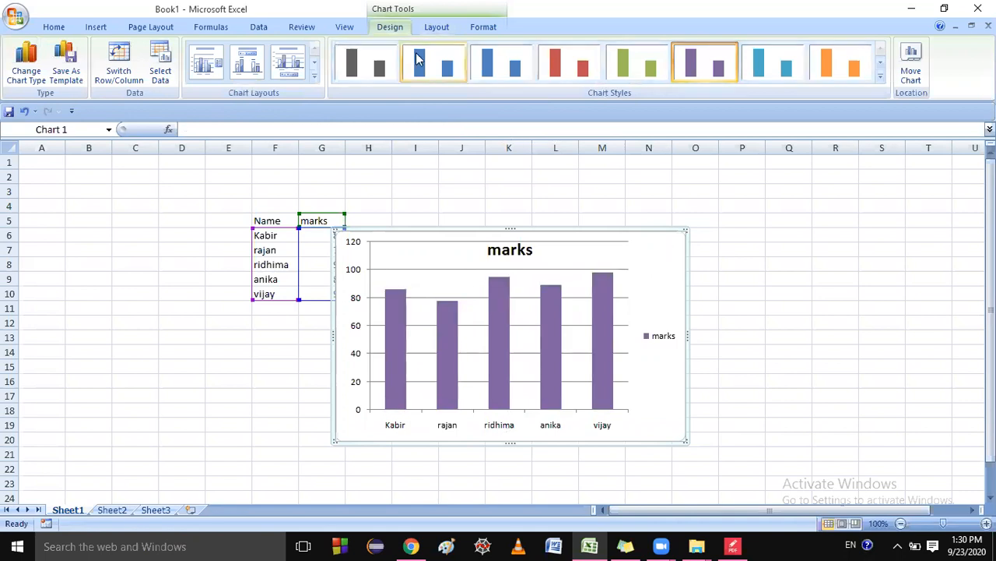
left_click(424, 28)
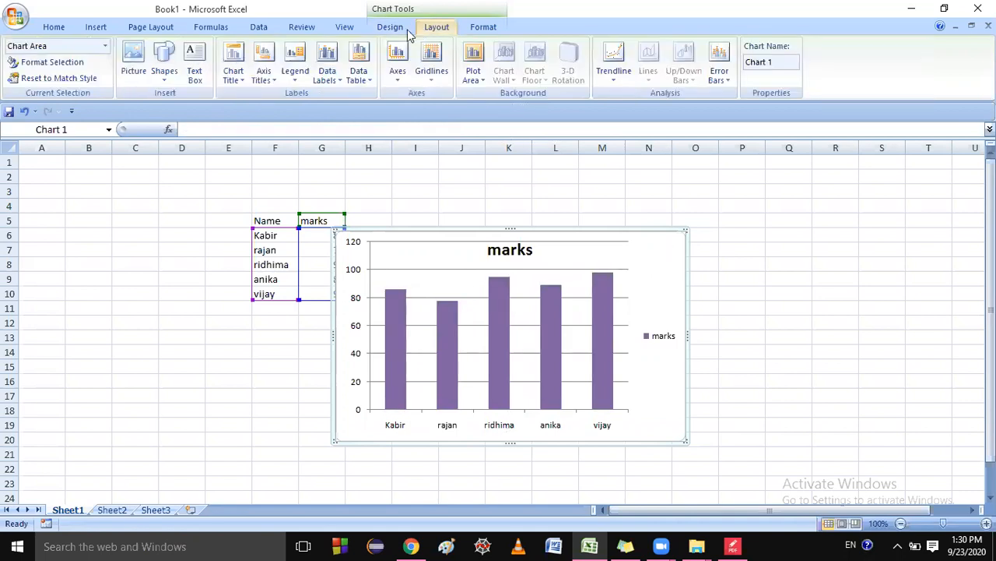
left_click(269, 74)
mouse_move(366, 96)
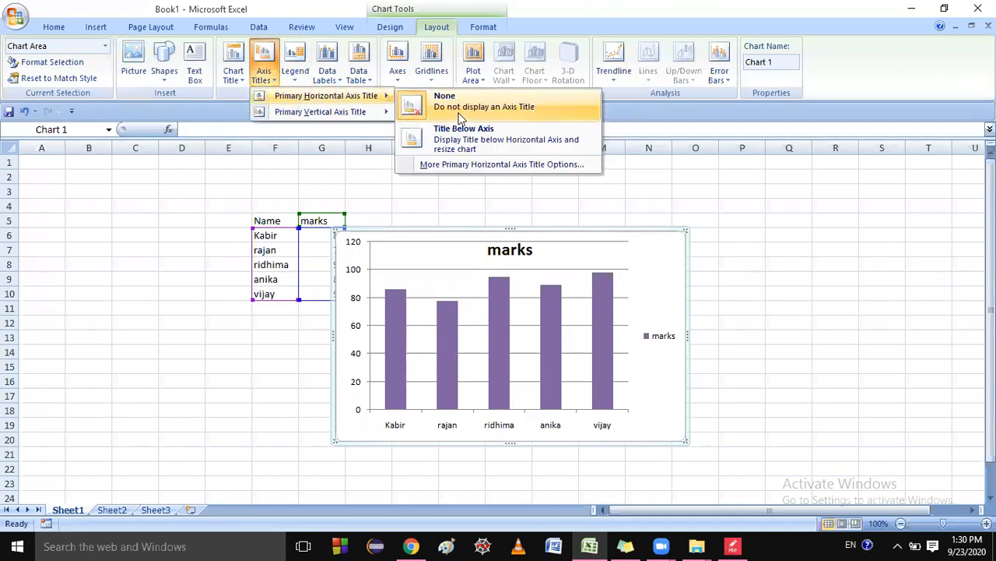
left_click(473, 137)
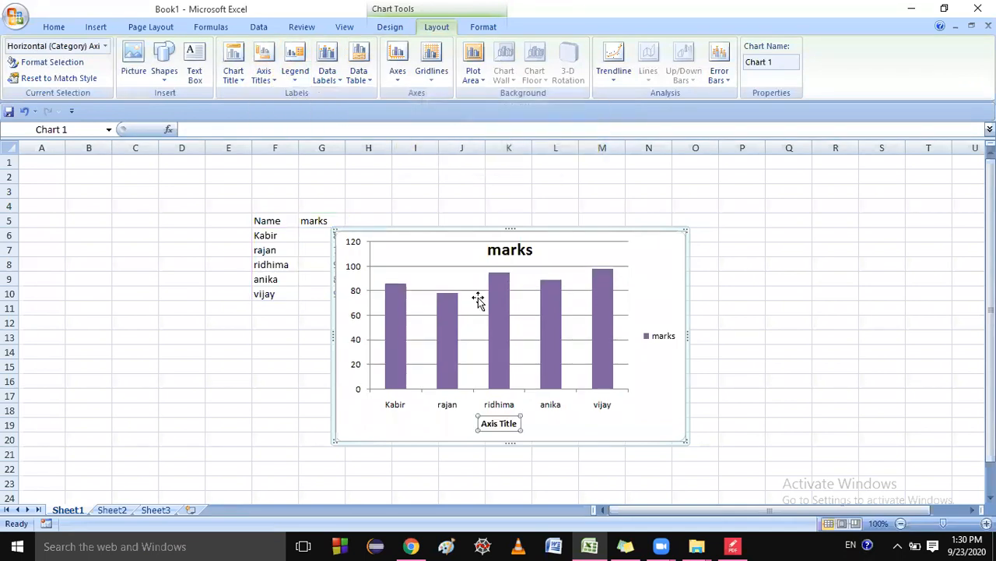
type("N")
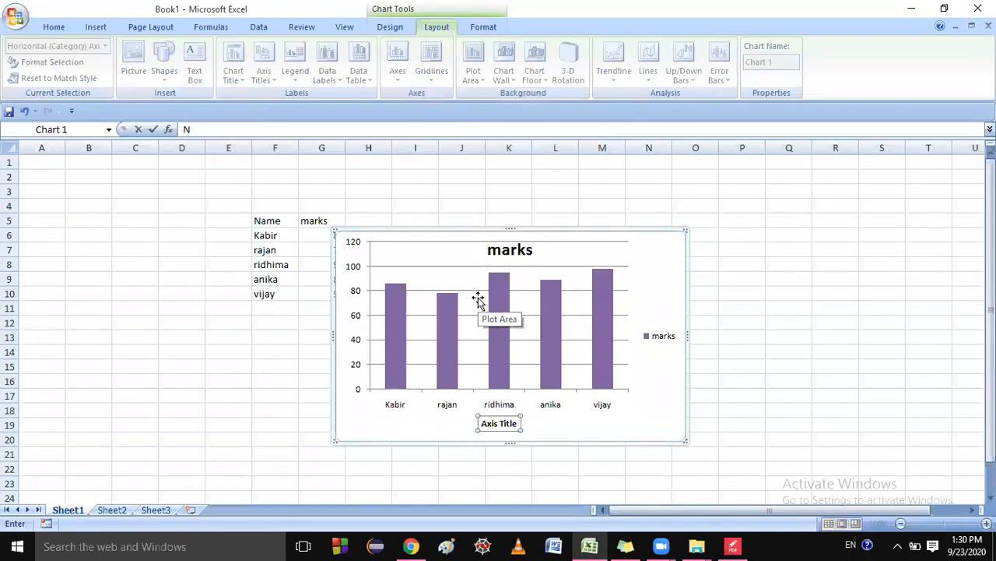
key("Return")
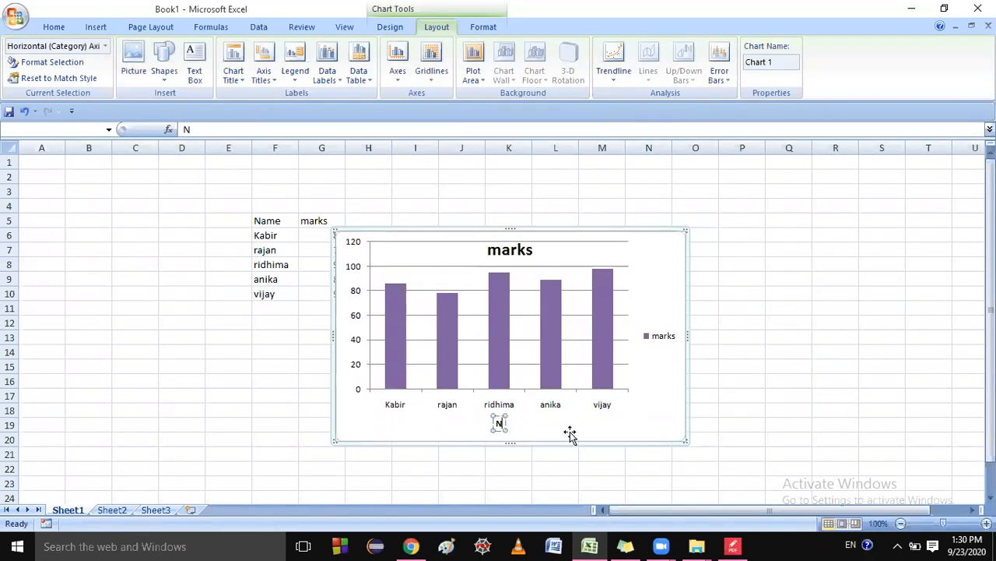
type("ame o")
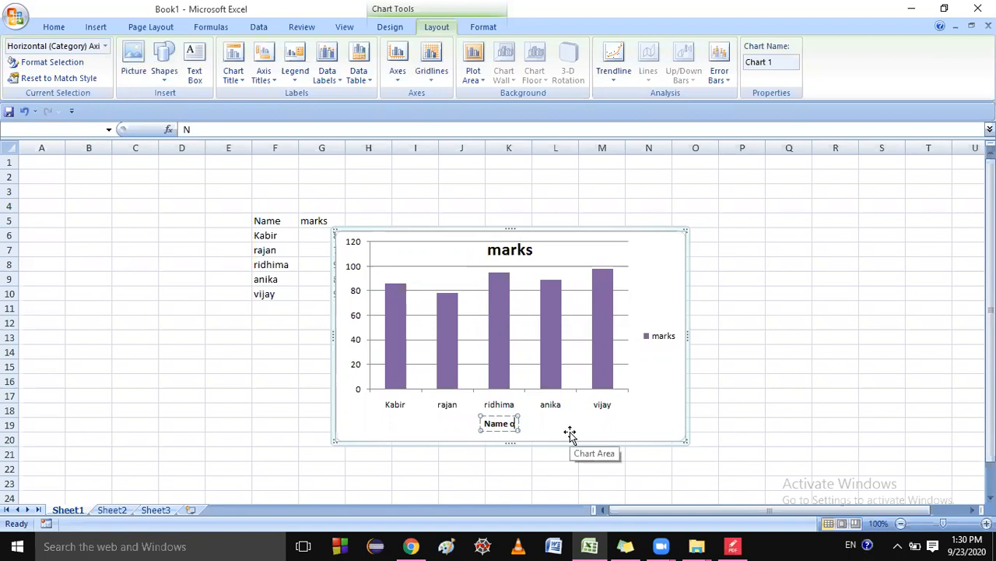
type("f the S")
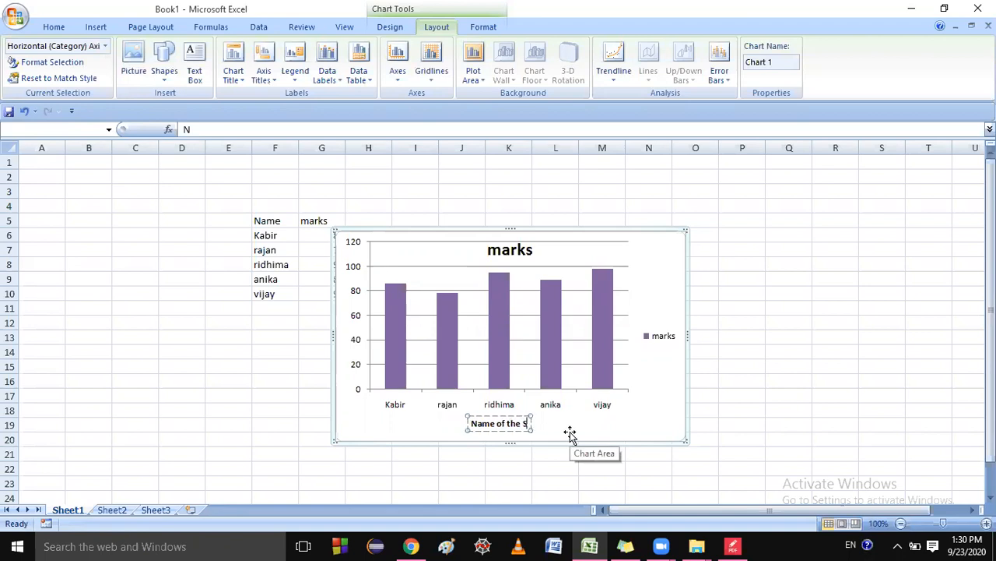
type("tudents")
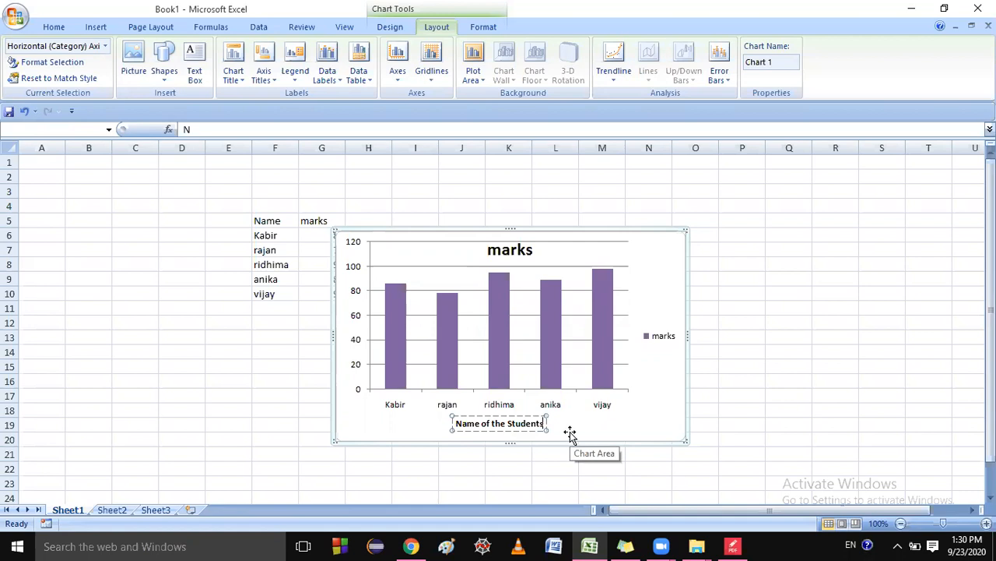
left_click(675, 471)
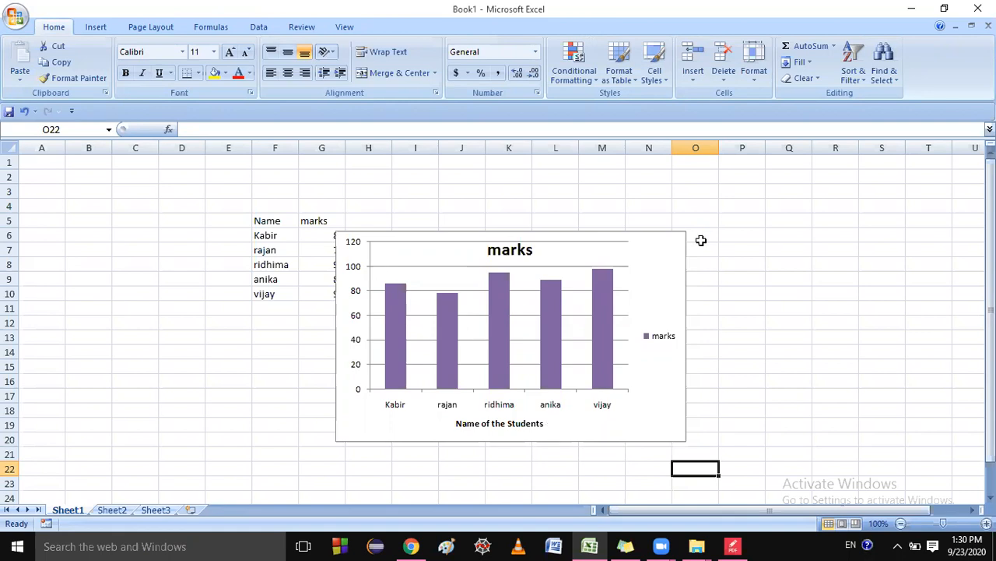
Add a vertical-text title to the chart's vertical axis reading "Marks of the students".
left_click(675, 249)
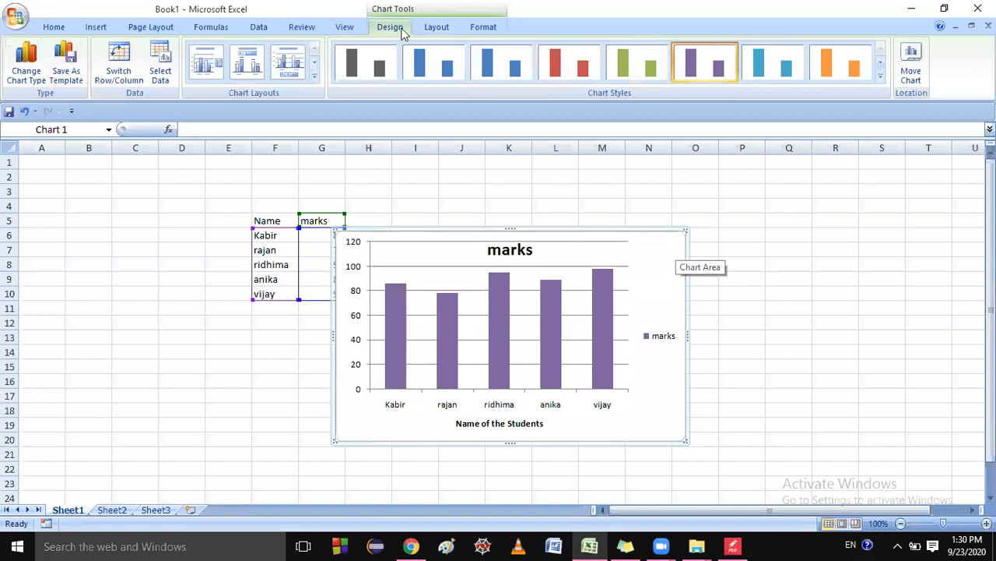
scroll(376, 28, "down", 1)
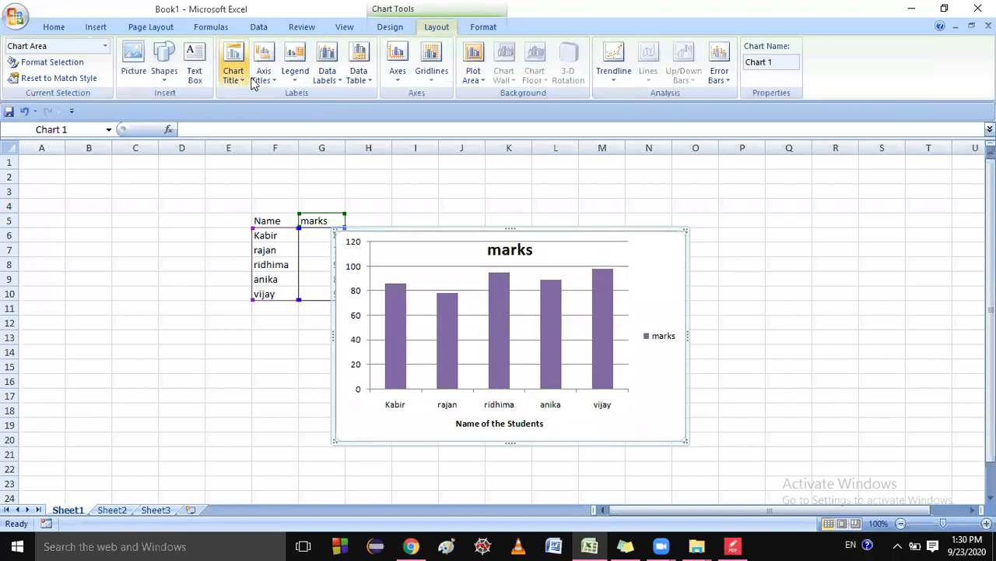
left_click(263, 82)
mouse_move(315, 114)
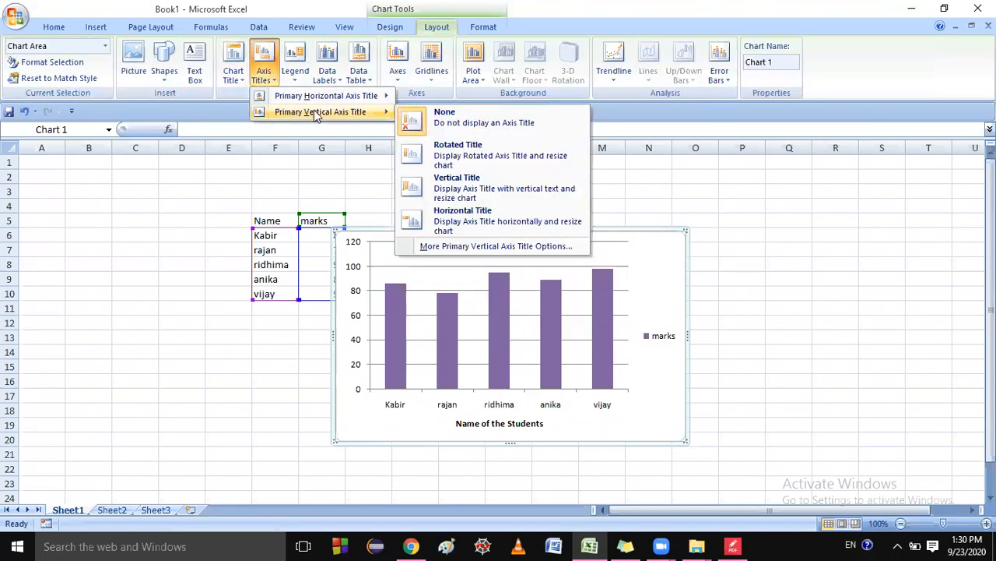
left_click(475, 191)
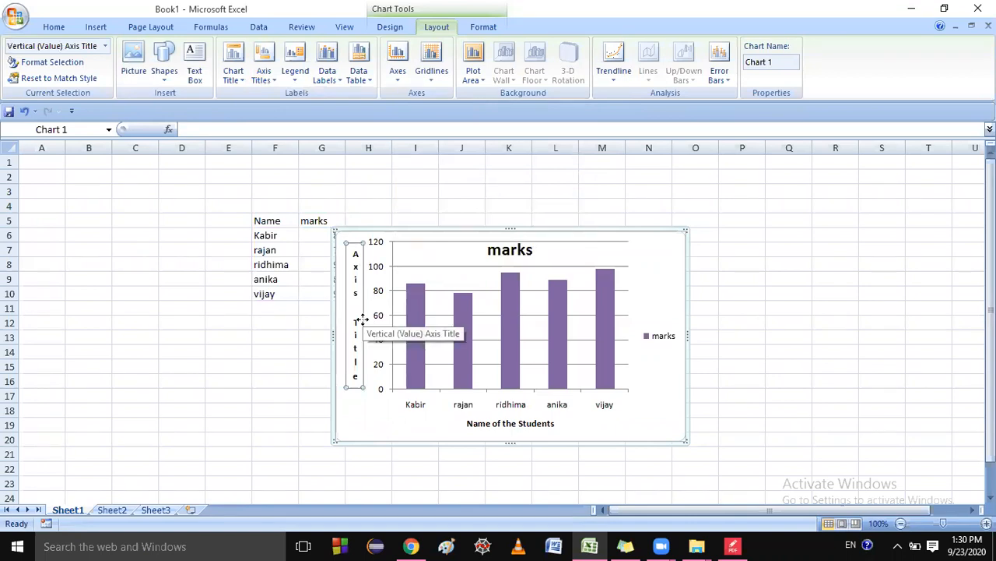
type("M")
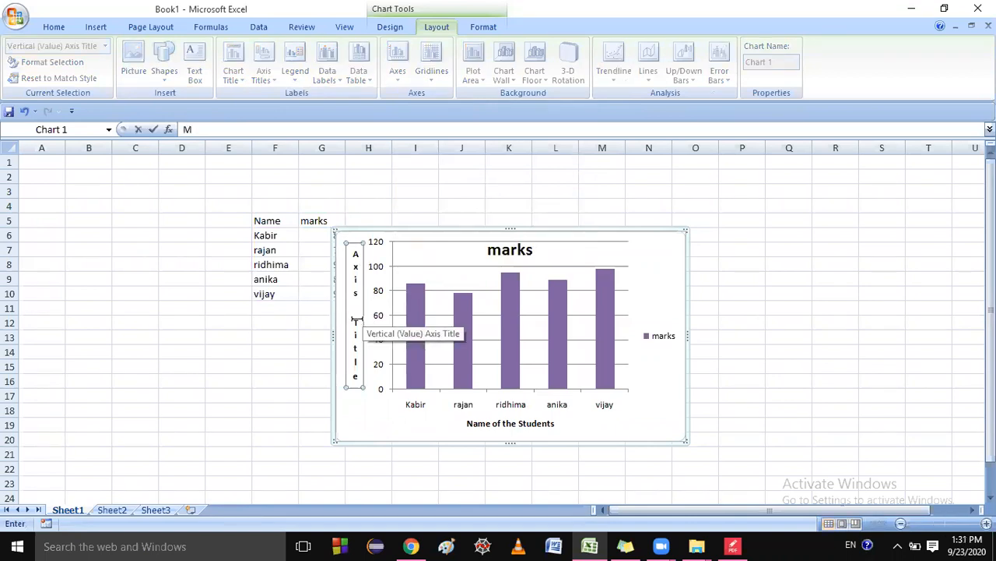
key("Return")
type("arks of the students")
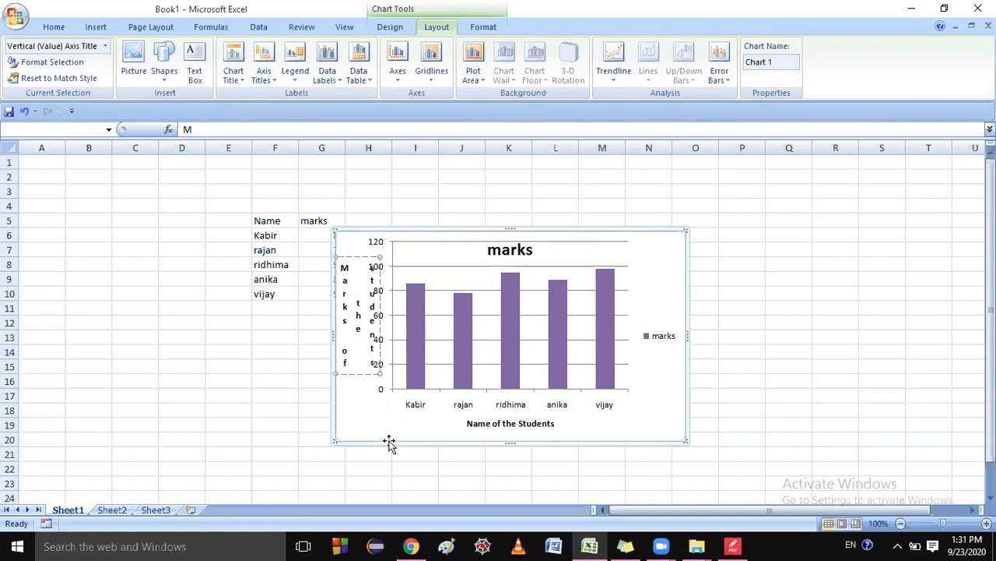
left_click(389, 443)
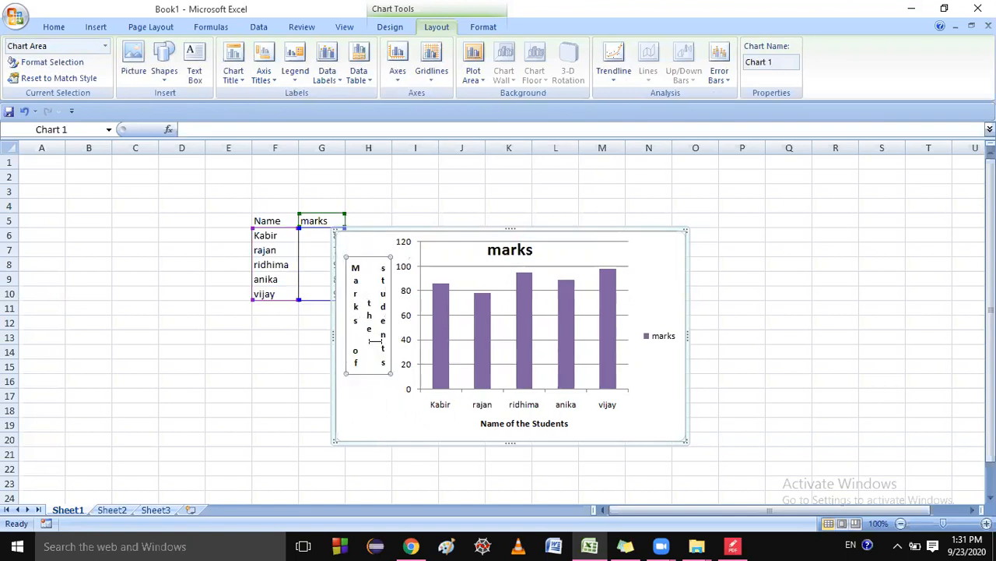
Try the chart legend at the right and at the top, and undo the move to the top.
left_click(446, 32)
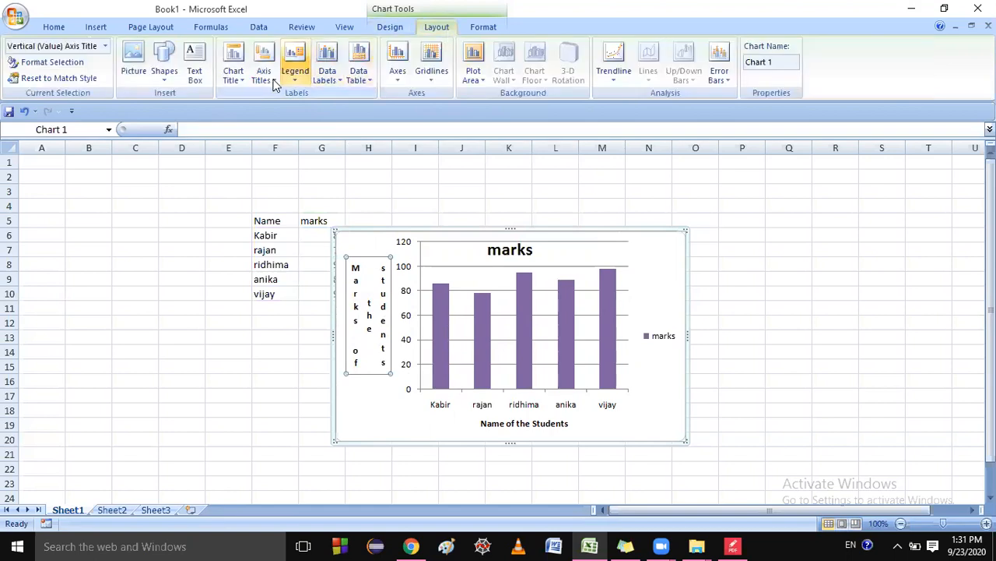
left_click(294, 70)
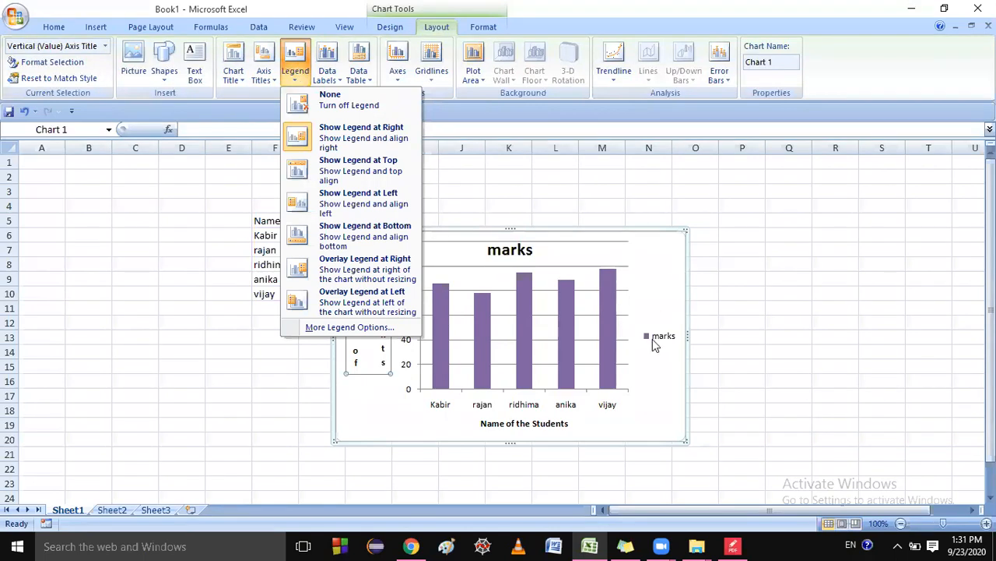
left_click(353, 135)
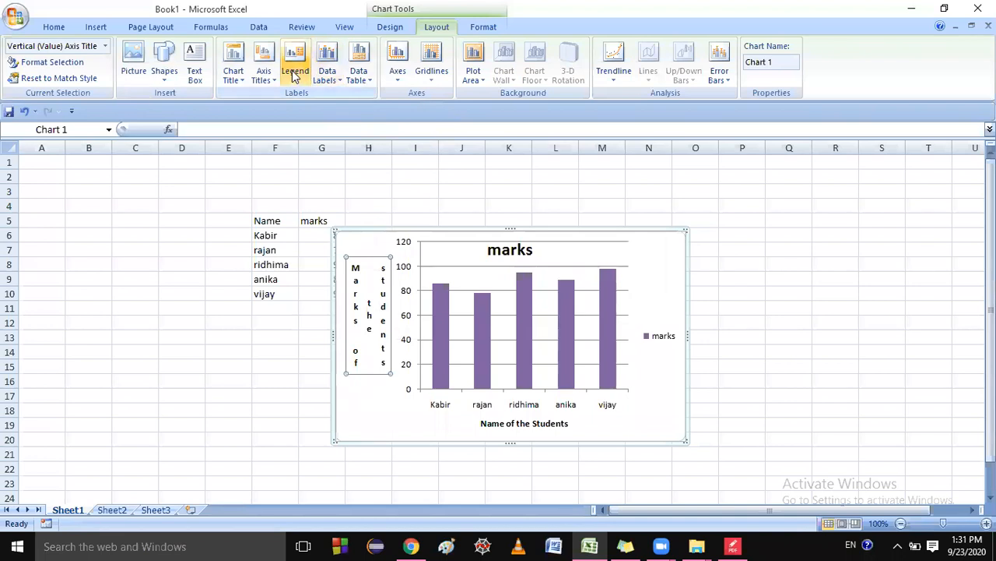
left_click(295, 76)
left_click(358, 165)
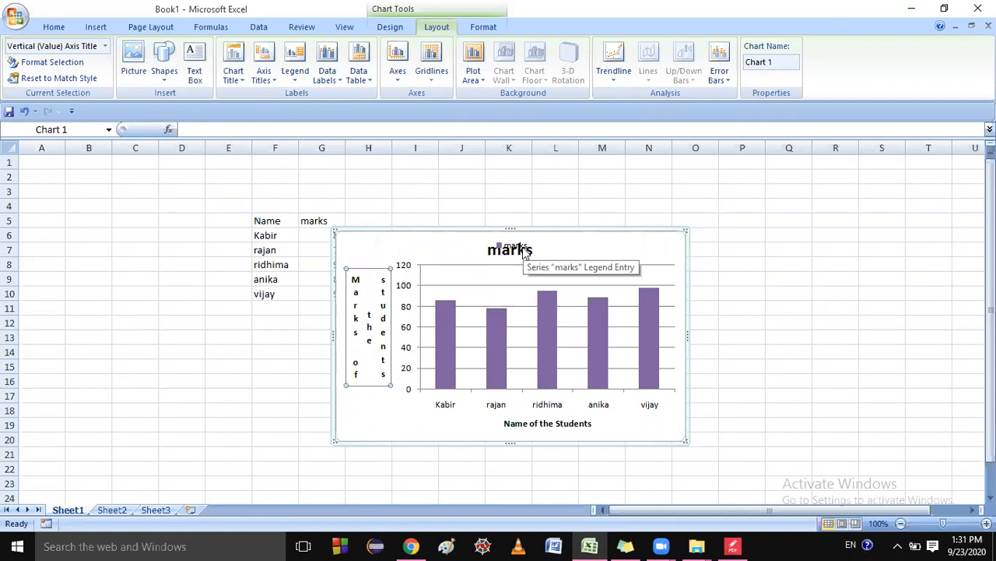
key("ctrl+z")
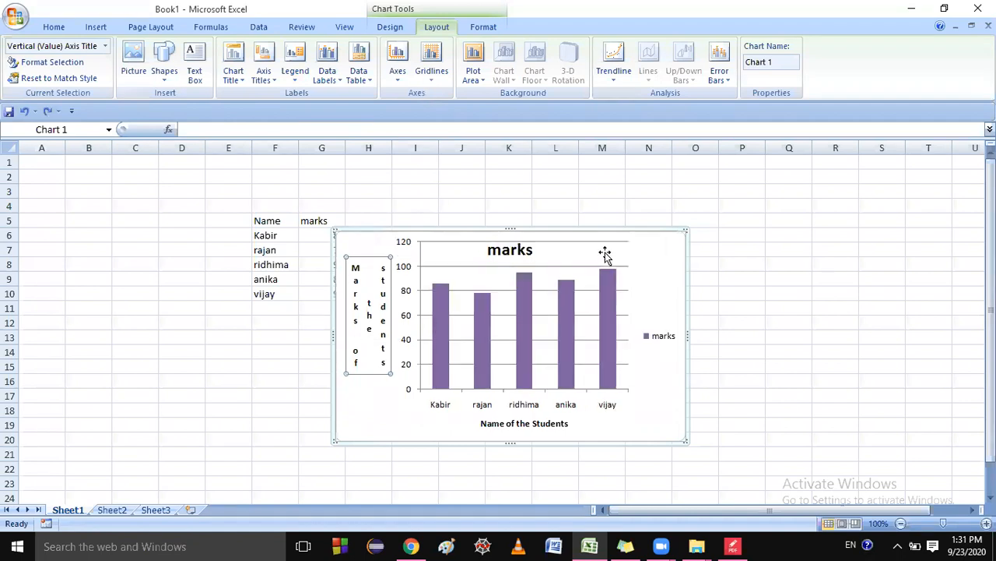
Move the marks chart away from the data table to columns M to T, and delete its vertical axis title.
left_click_drag(643, 244, 900, 200)
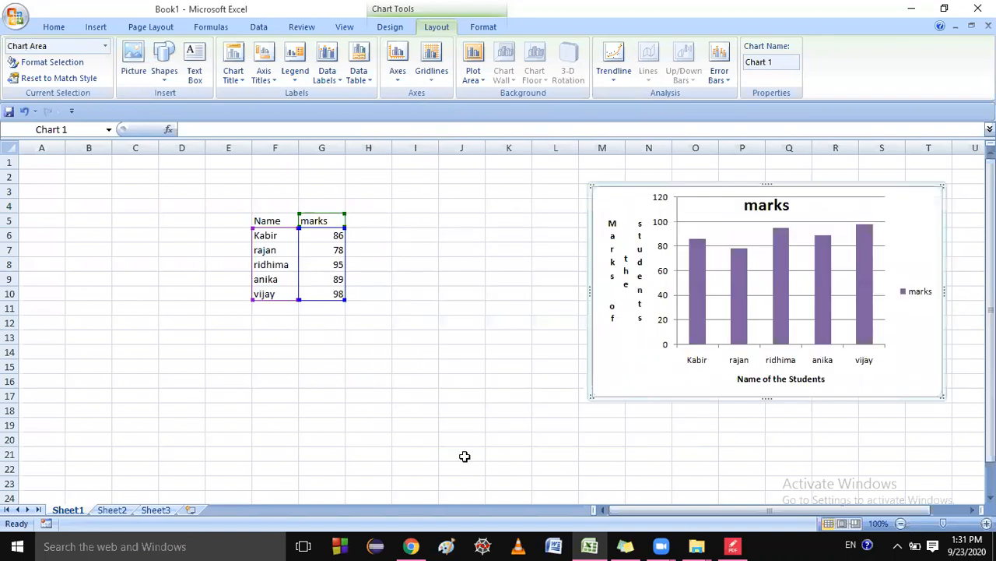
left_click(623, 285)
key("Delete")
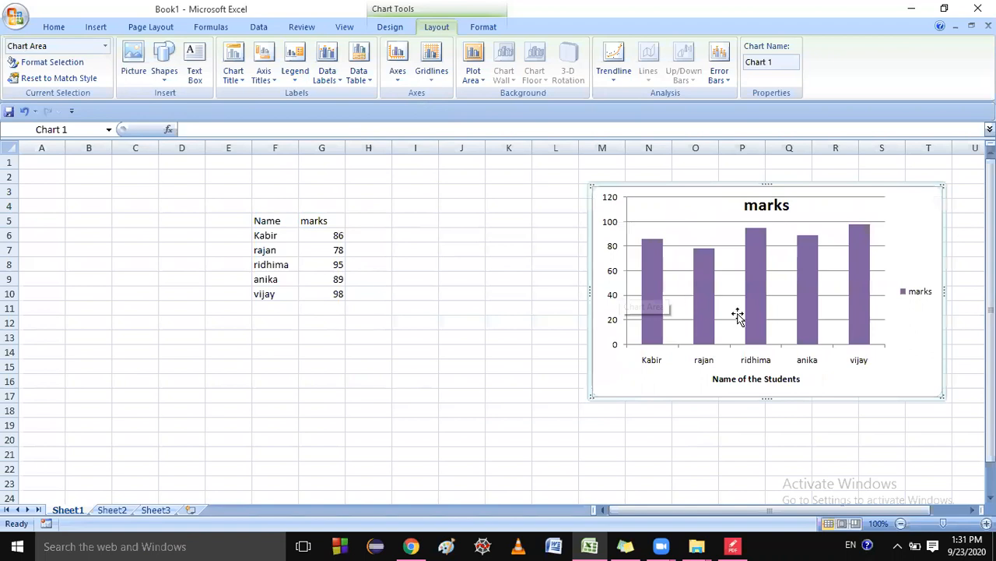
Shift the marks chart slightly toward the data table and resize it to about 2.8 inches high by 5 inches wide.
left_click(749, 337)
left_click(917, 217)
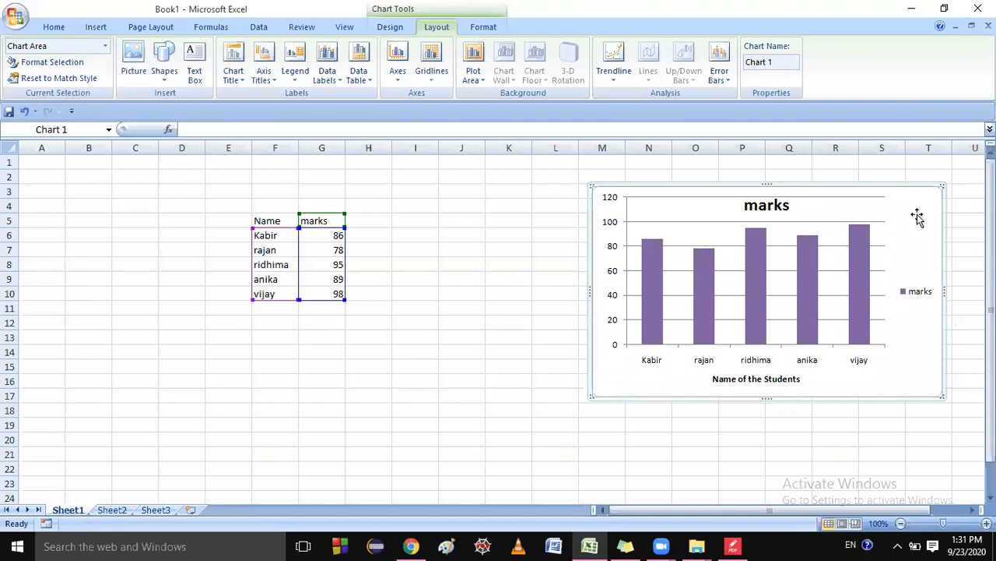
double_click(913, 204)
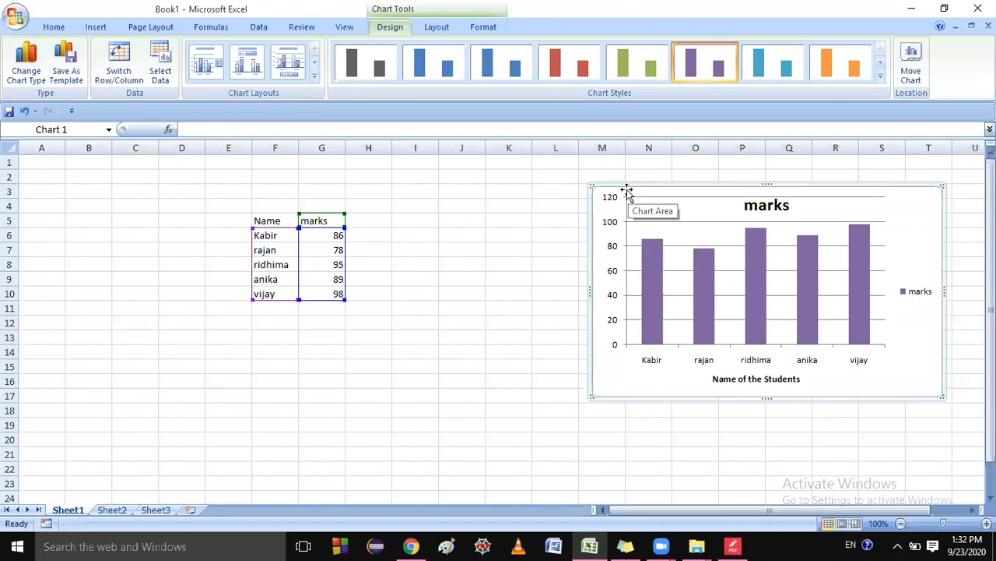
left_click_drag(627, 191, 607, 201)
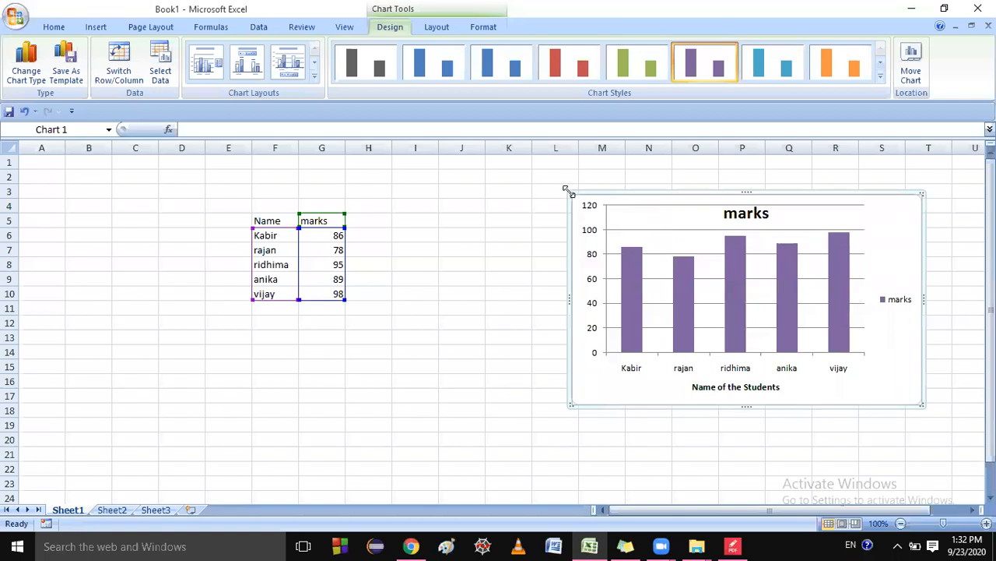
left_click_drag(566, 190, 624, 266)
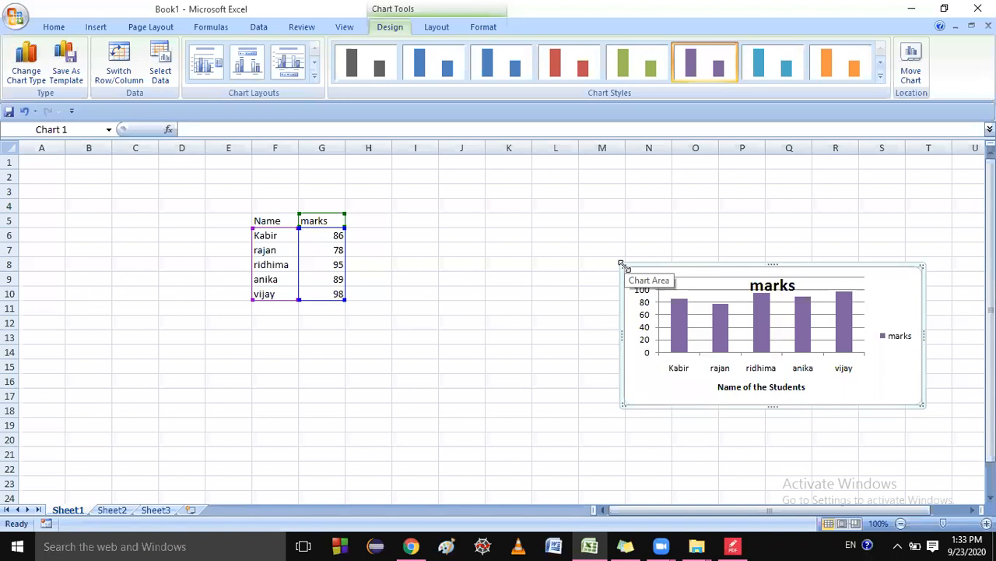
left_click_drag(624, 266, 205, 167)
left_click_drag(436, 223, 569, 205)
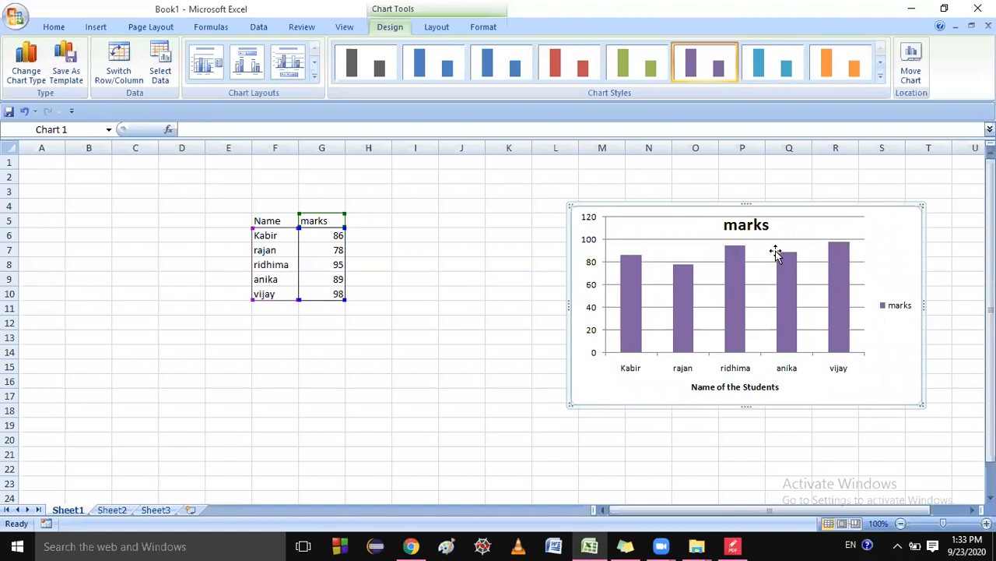
Try smaller font sizes on the marks chart's title, set it back to size 18, and remove its bold formatting.
left_click(741, 225)
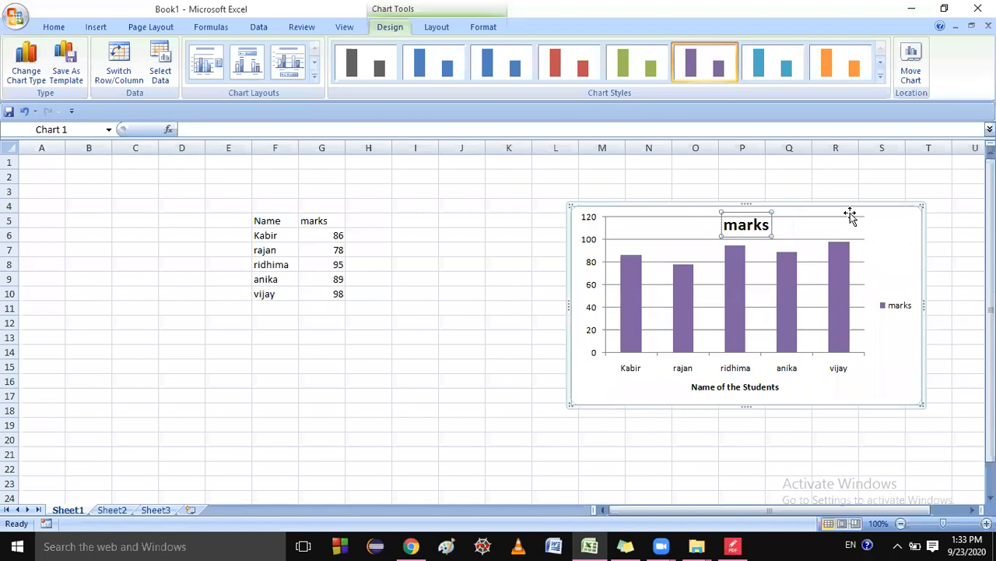
left_click(464, 261)
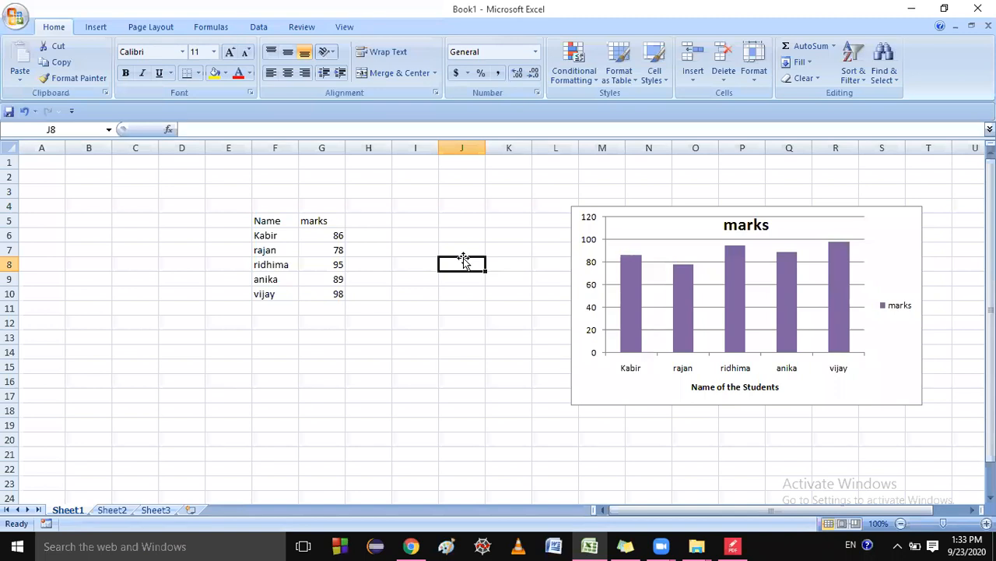
left_click(759, 227)
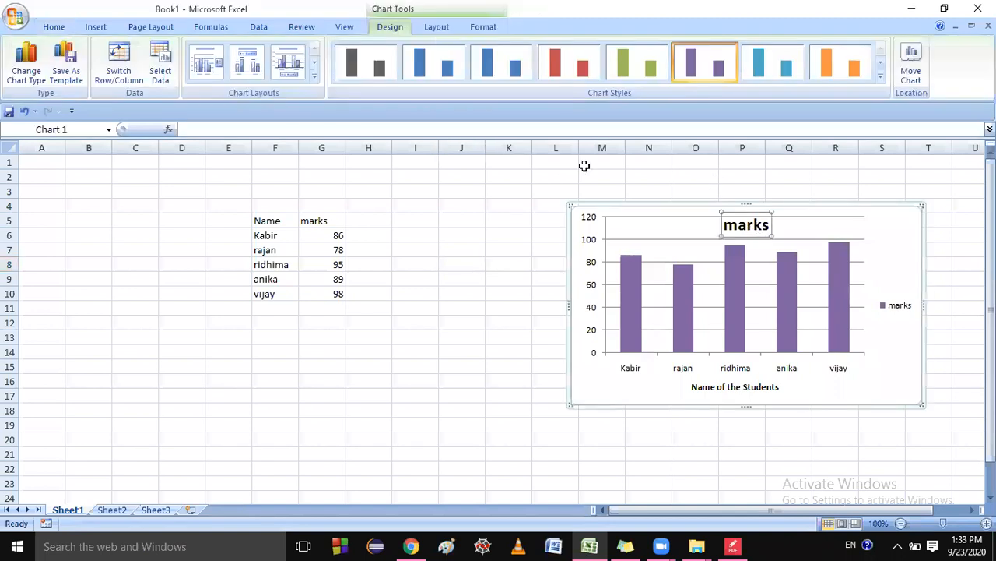
left_click(484, 28)
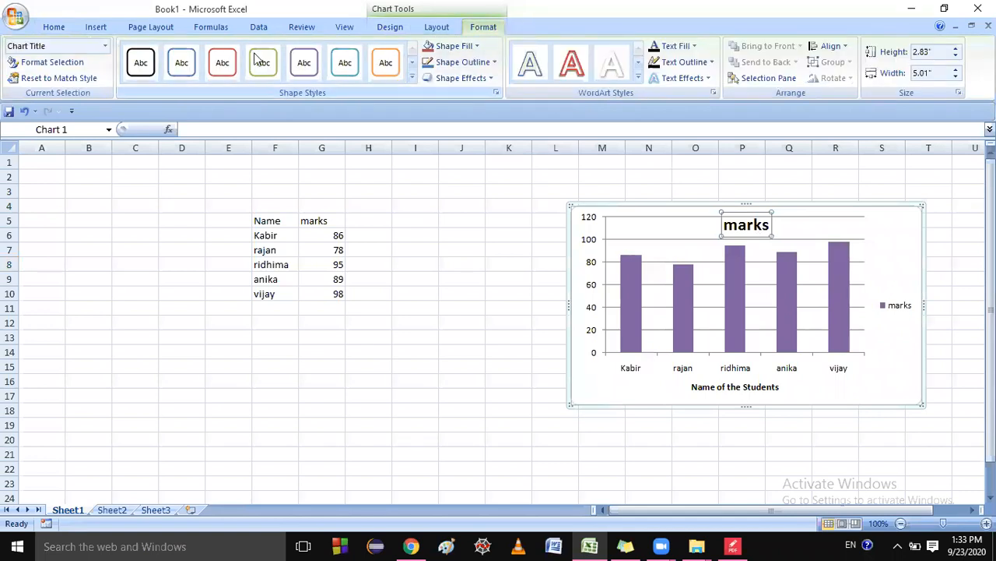
left_click(54, 28)
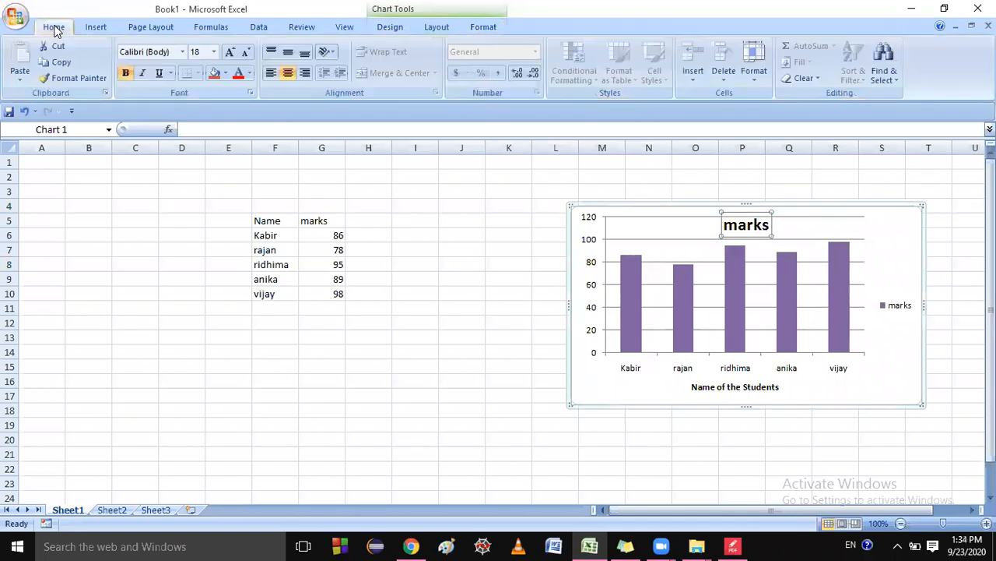
left_click(245, 53)
left_click(246, 53)
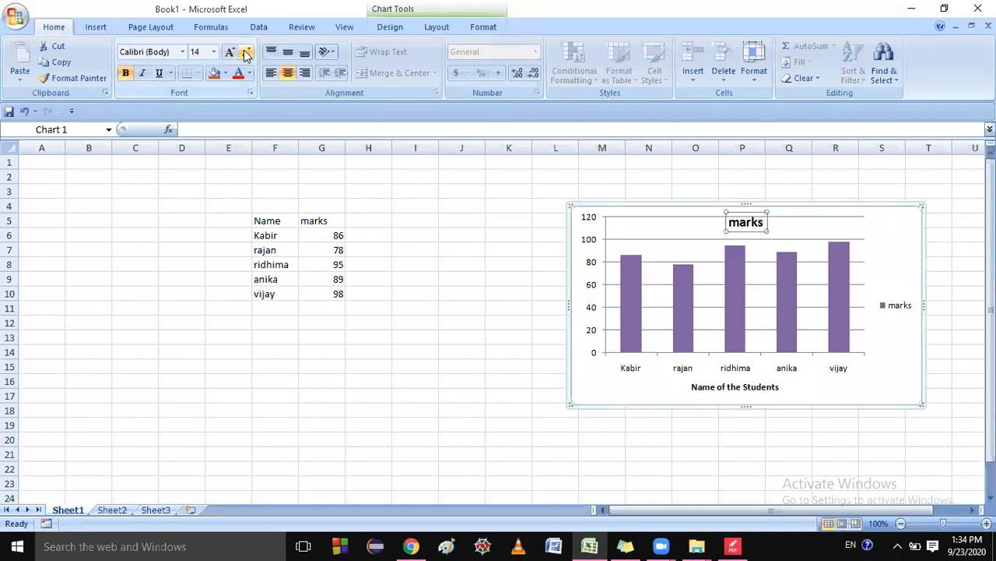
left_click(246, 53)
left_click(245, 52)
left_click(231, 53)
left_click(231, 53)
left_click(230, 52)
left_click(230, 53)
left_click(231, 53)
left_click(125, 72)
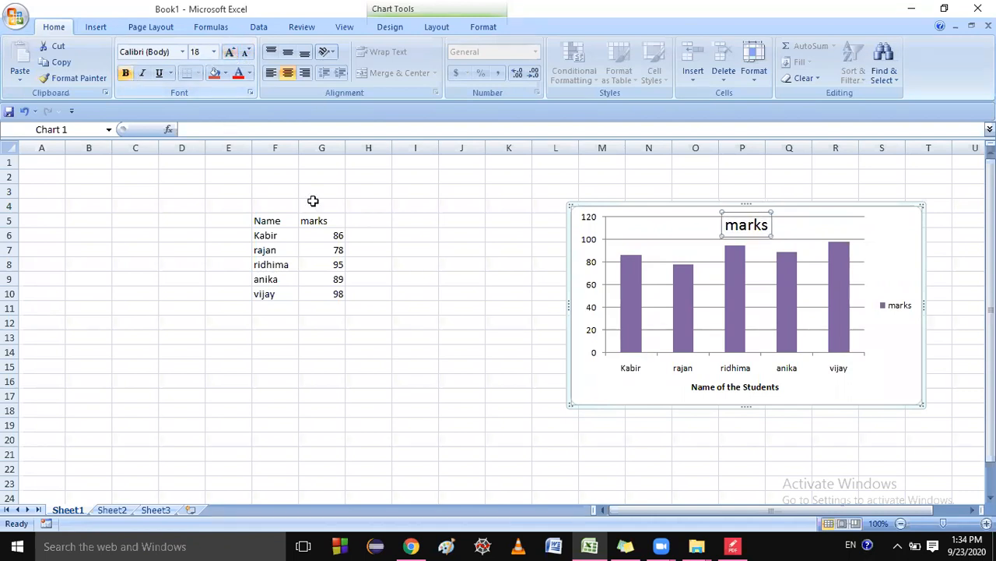
Delete the whole marks chart from the worksheet.
left_click(669, 292)
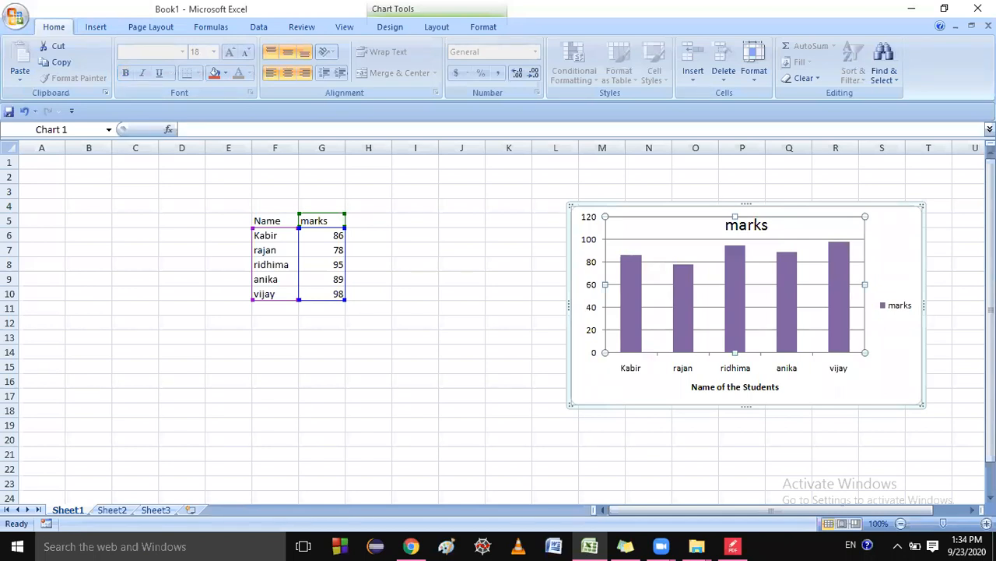
left_click(894, 216)
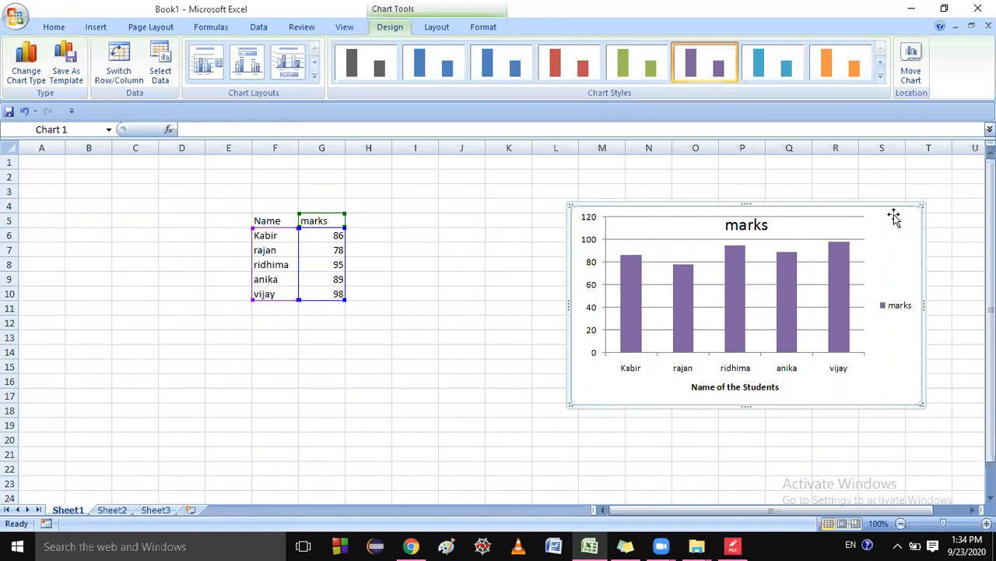
key("Delete")
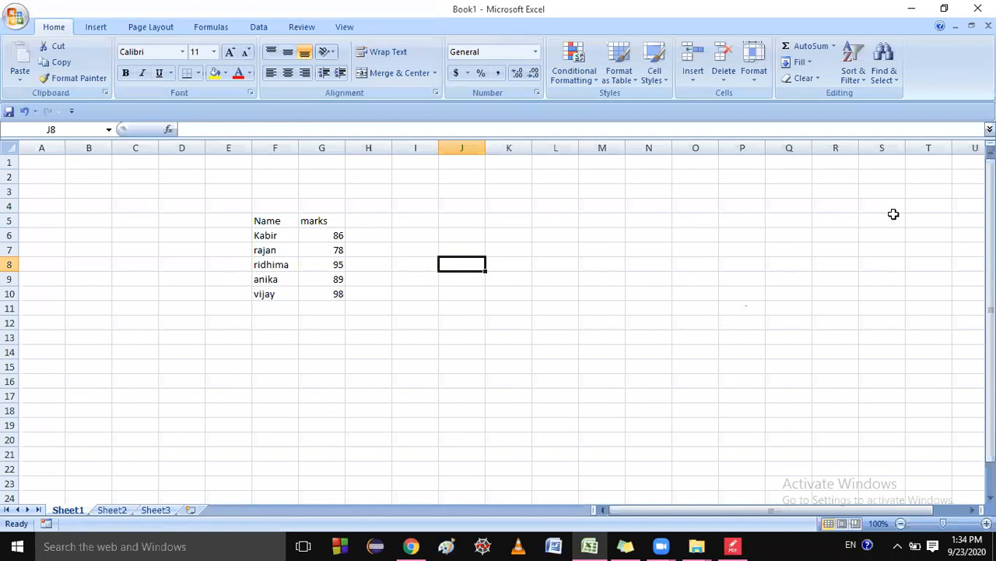
Create a default column chart of the names and marks in F5:G10 on a separate chart sheet.
left_click(274, 218)
key("shift+Right")
key("shift+Down")
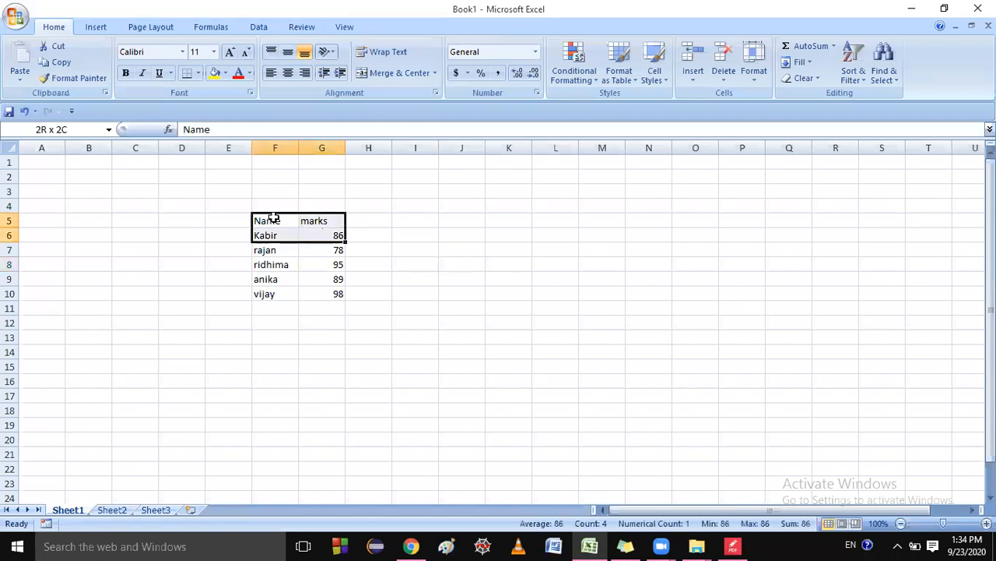
key("shift+Down")
key("shift+Down")
key("shift+Down")
key("shift+Down")
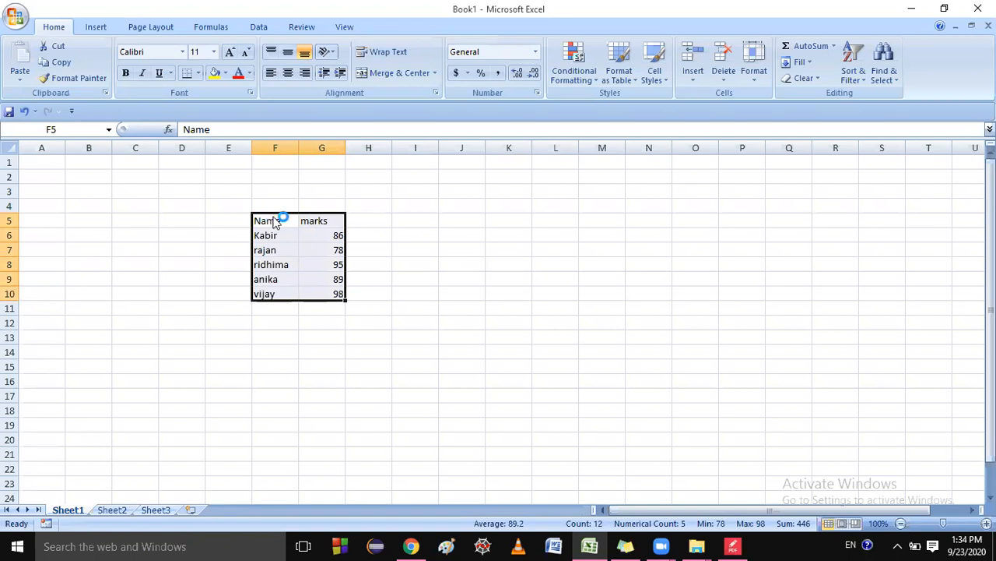
key("F11")
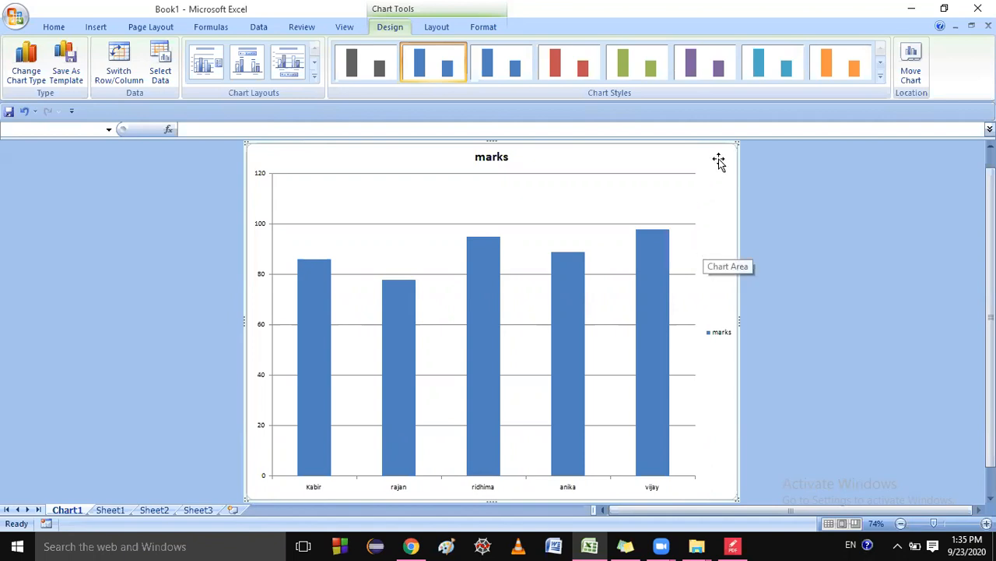
Fill the plot area of the marks chart with the standard red color.
left_click(612, 243)
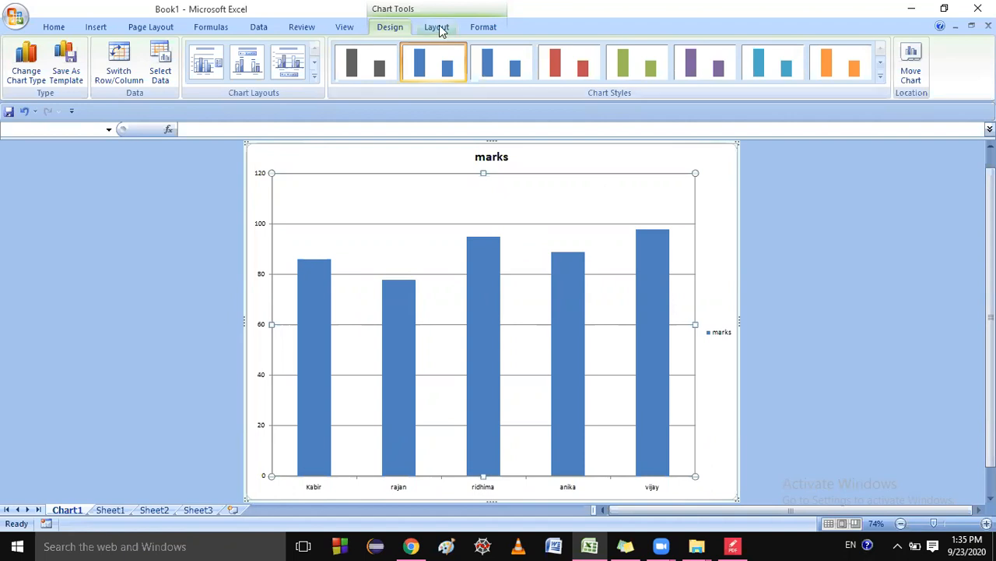
left_click(485, 29)
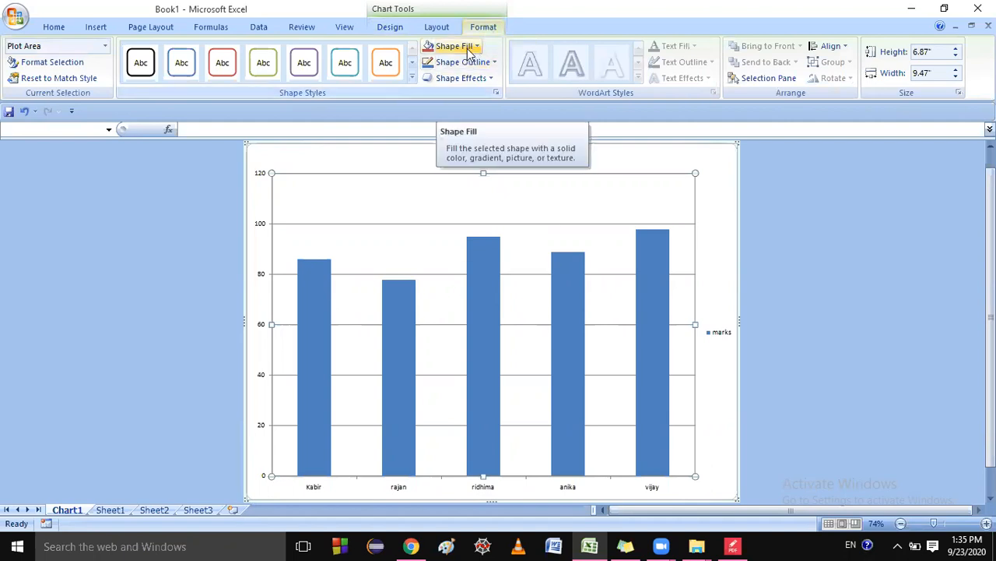
left_click(469, 48)
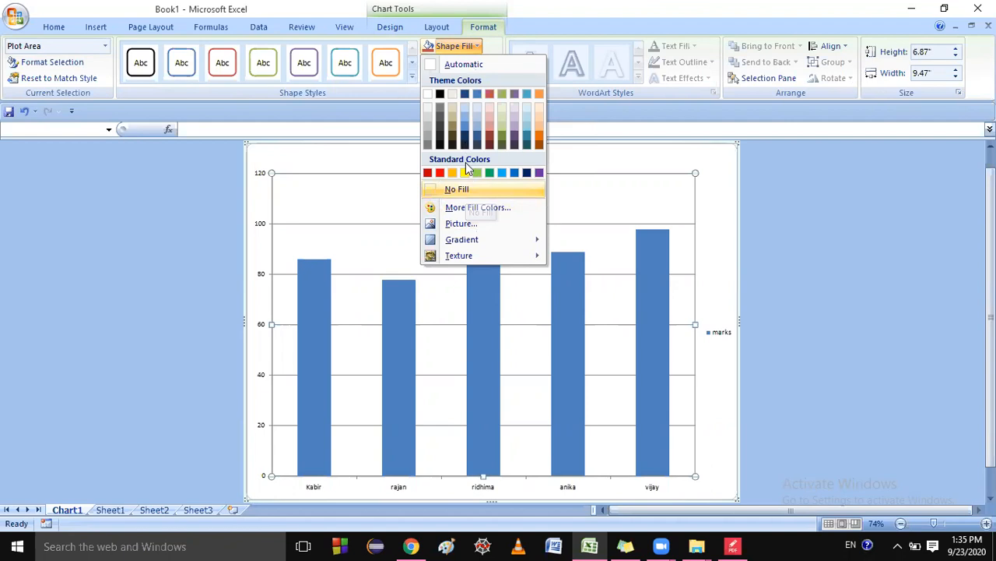
left_click(439, 172)
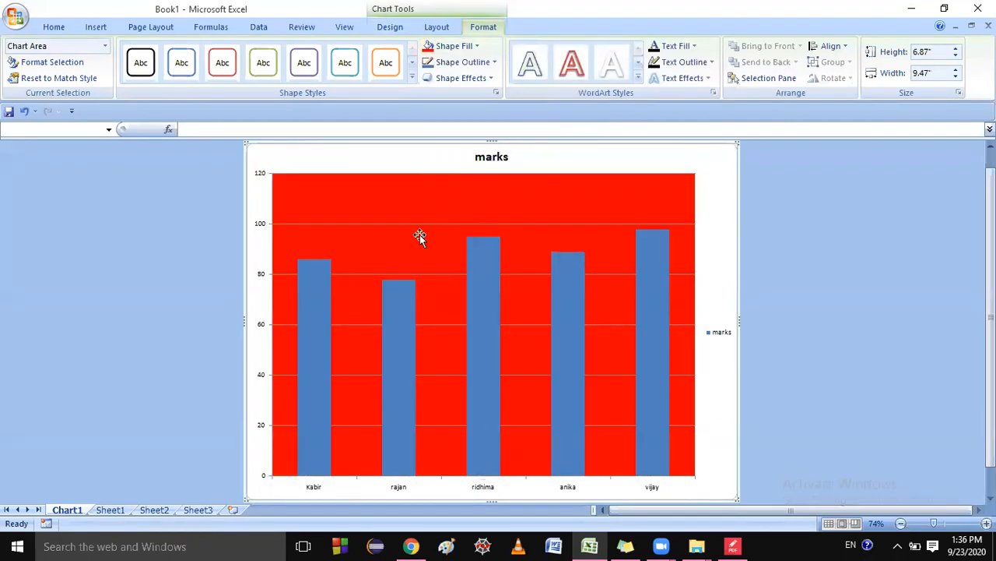
Fill the chart's plot area with the picture photo1 from the Entertainment (D:) drive.
left_click(670, 195)
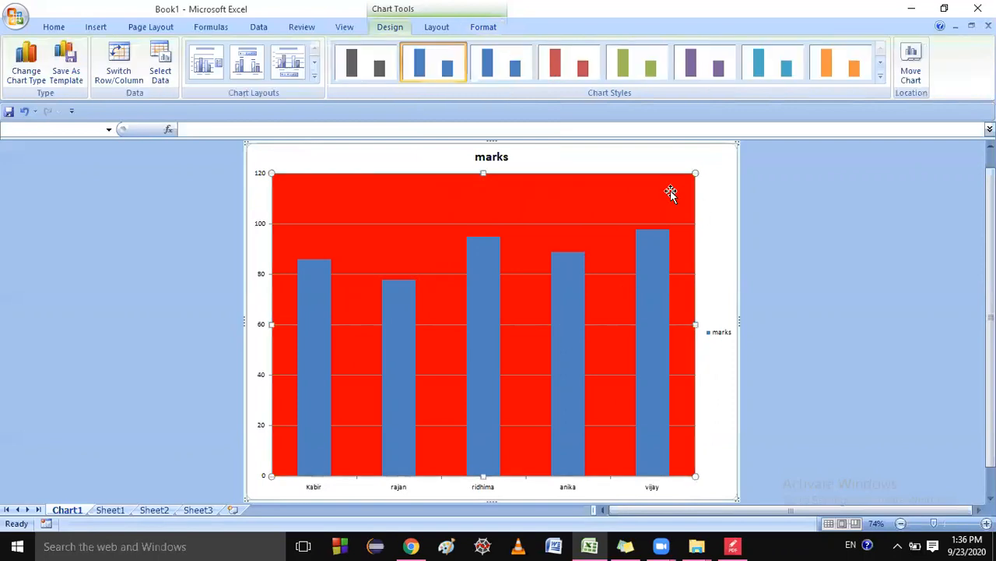
left_click(490, 28)
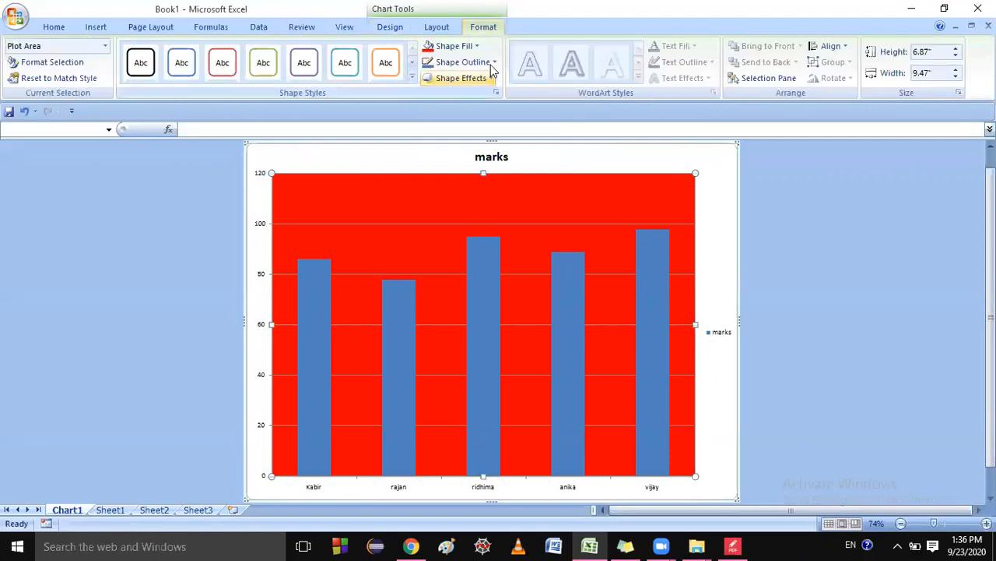
left_click(469, 46)
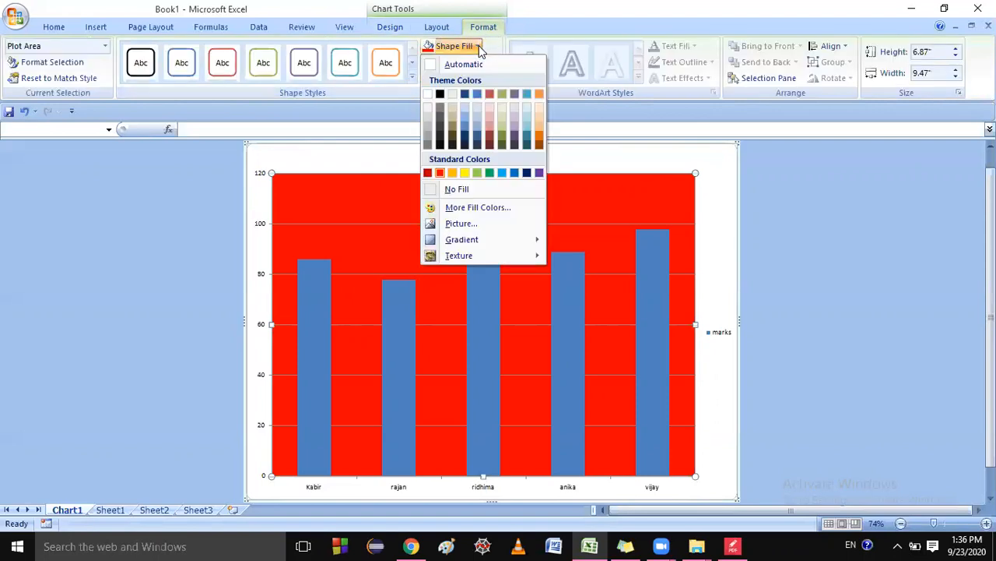
left_click(461, 224)
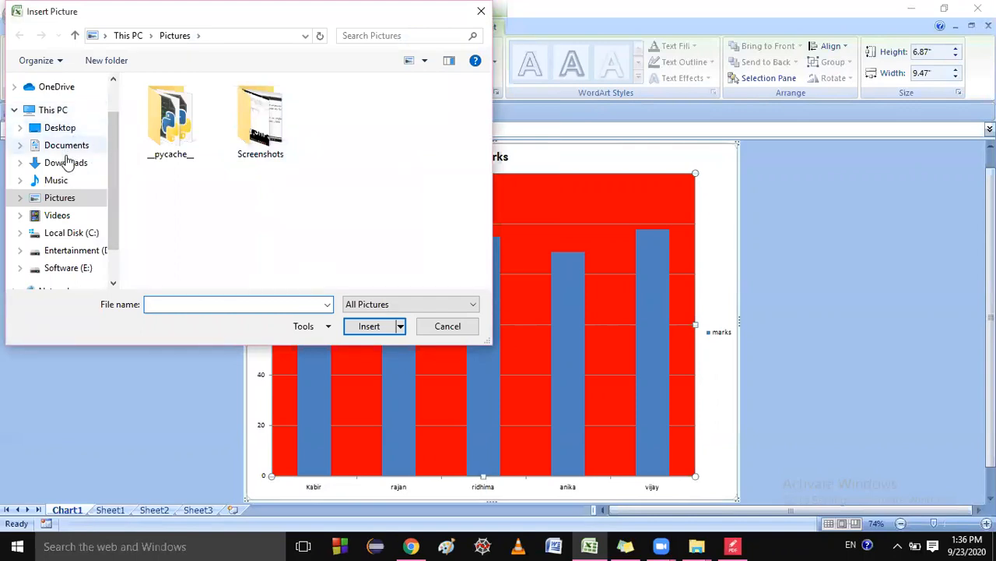
left_click(70, 253)
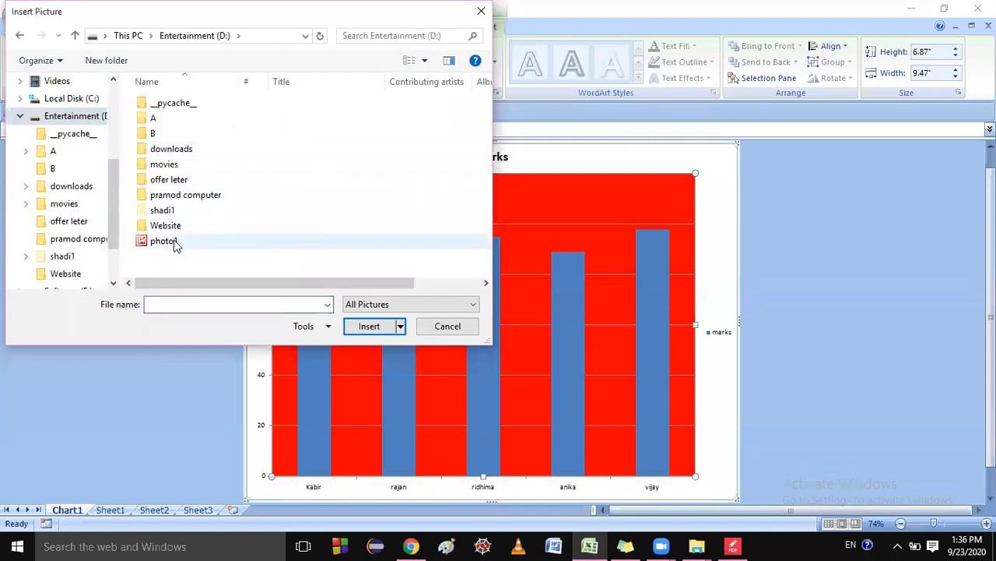
double_click(165, 241)
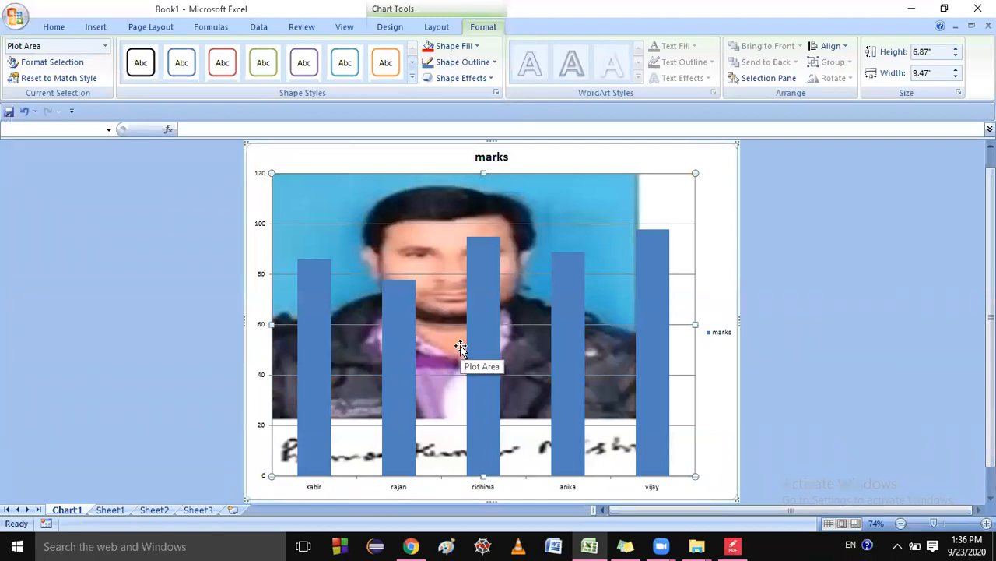
left_click(491, 79)
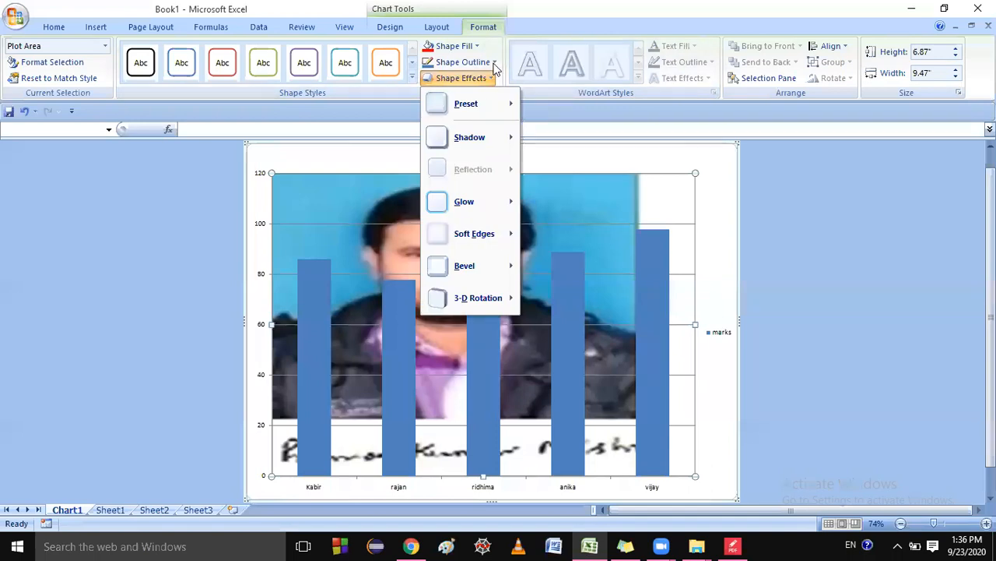
left_click(494, 63)
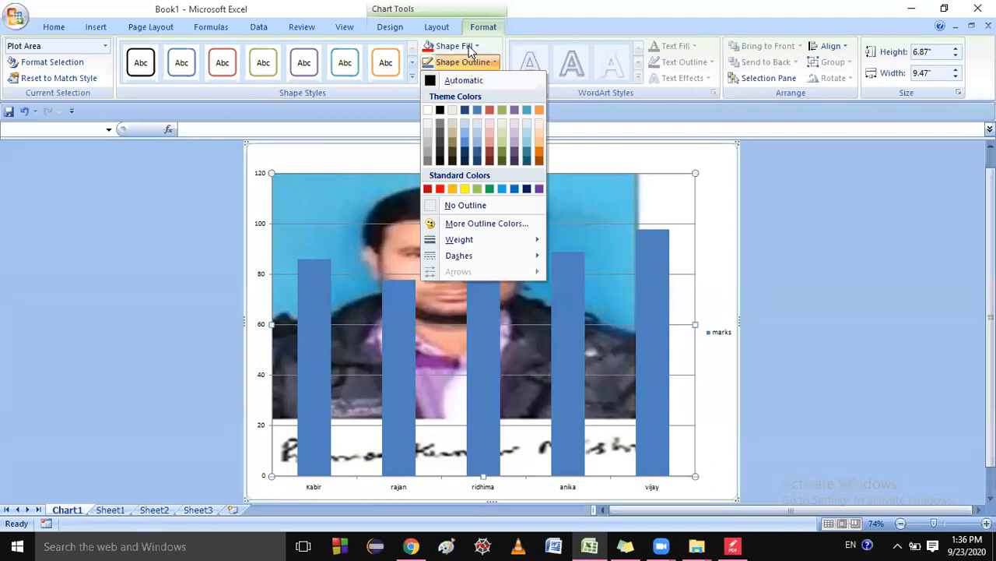
left_click(696, 211)
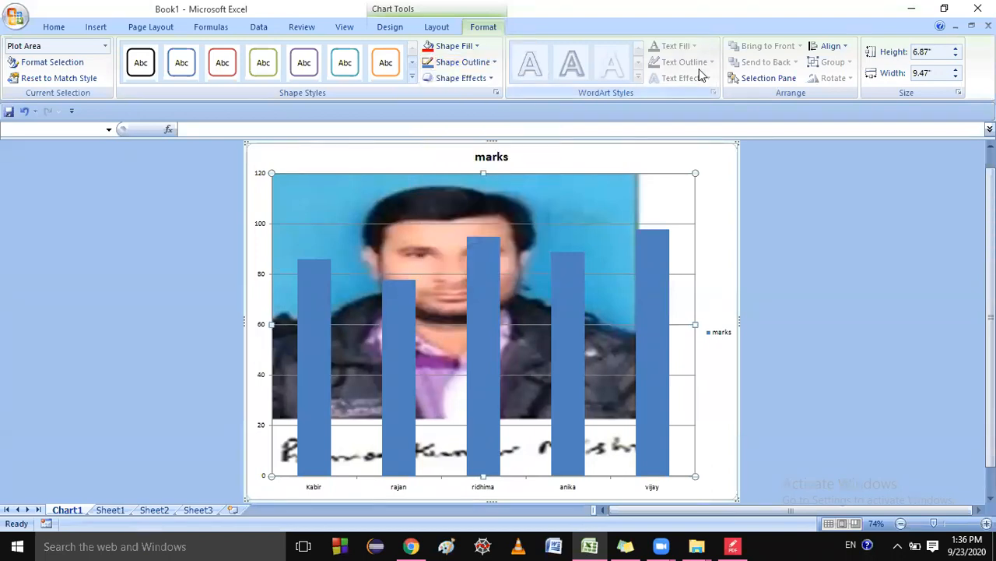
left_click(723, 244)
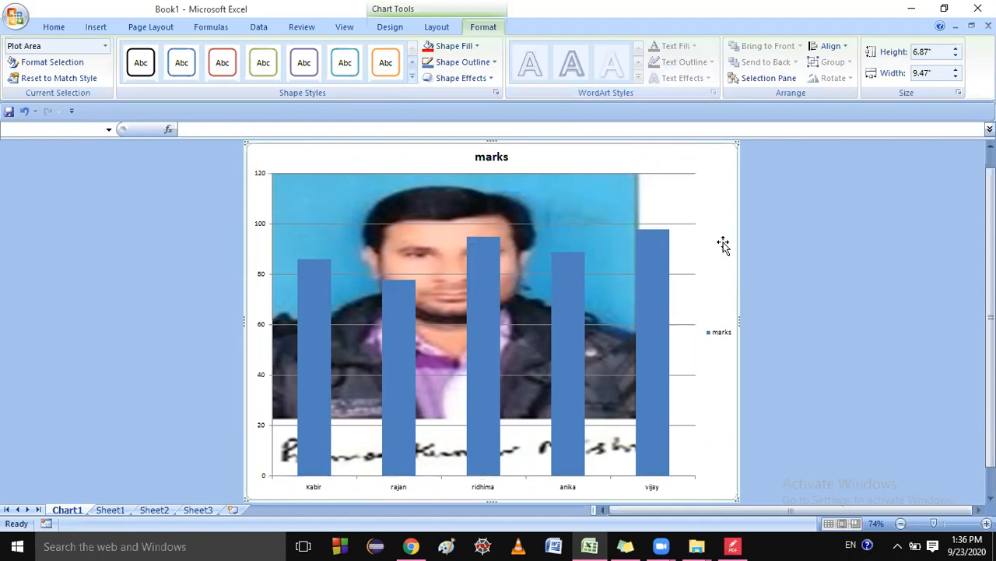
left_click(659, 207)
left_click(659, 206)
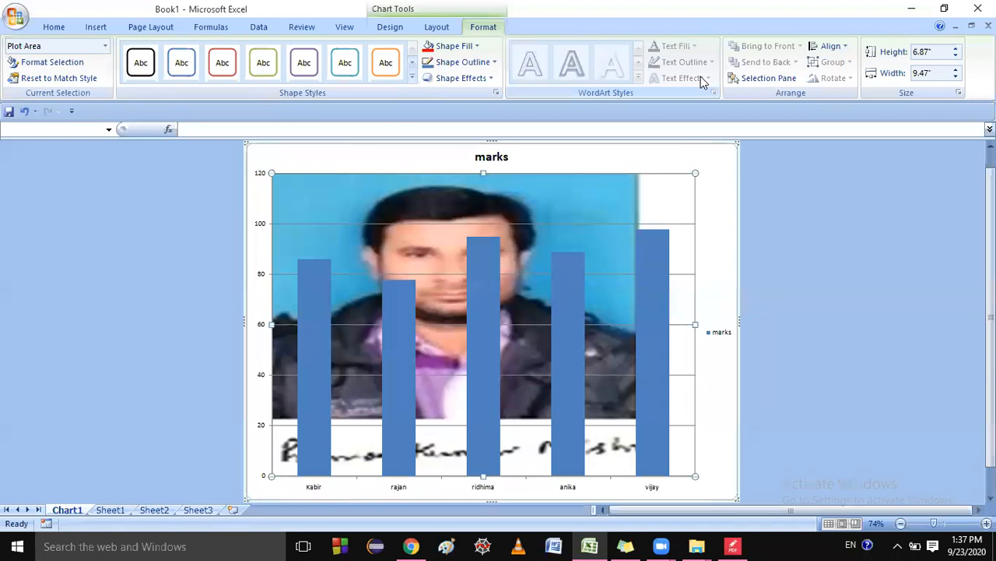
left_click(479, 47)
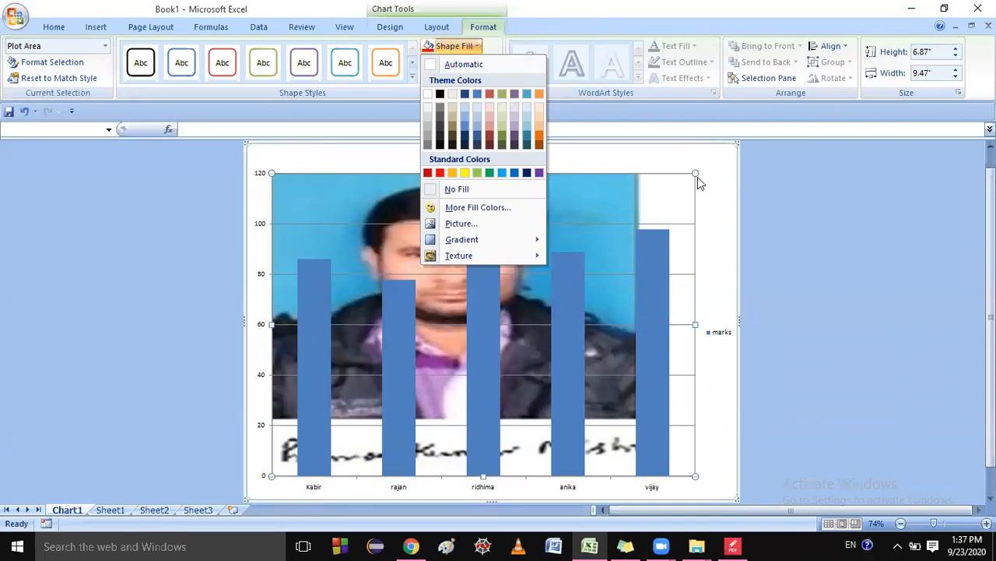
left_click(699, 205)
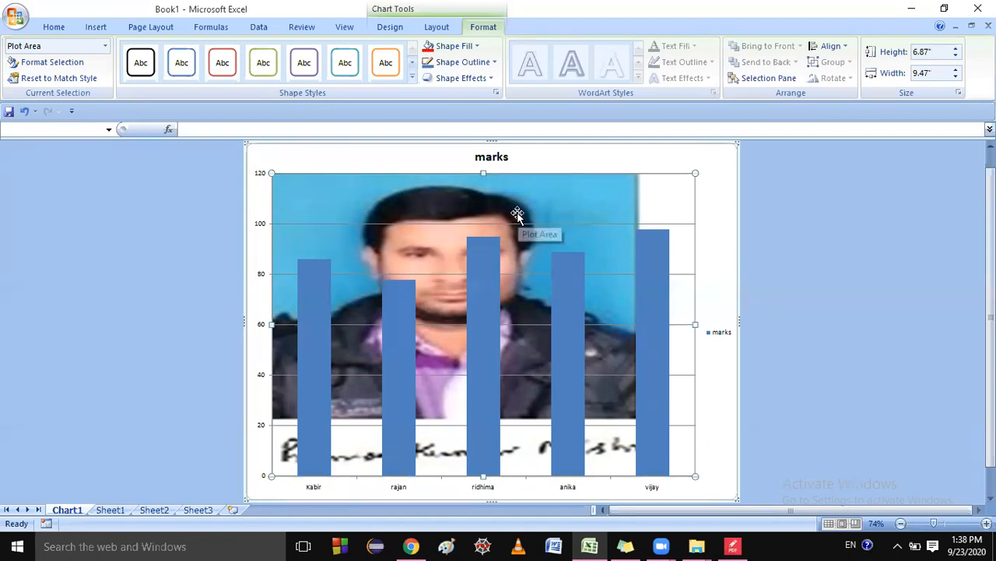
Open the plot area's formatting options and try the no fill, solid, gradient, picture or texture, and automatic fill types.
right_click(582, 202)
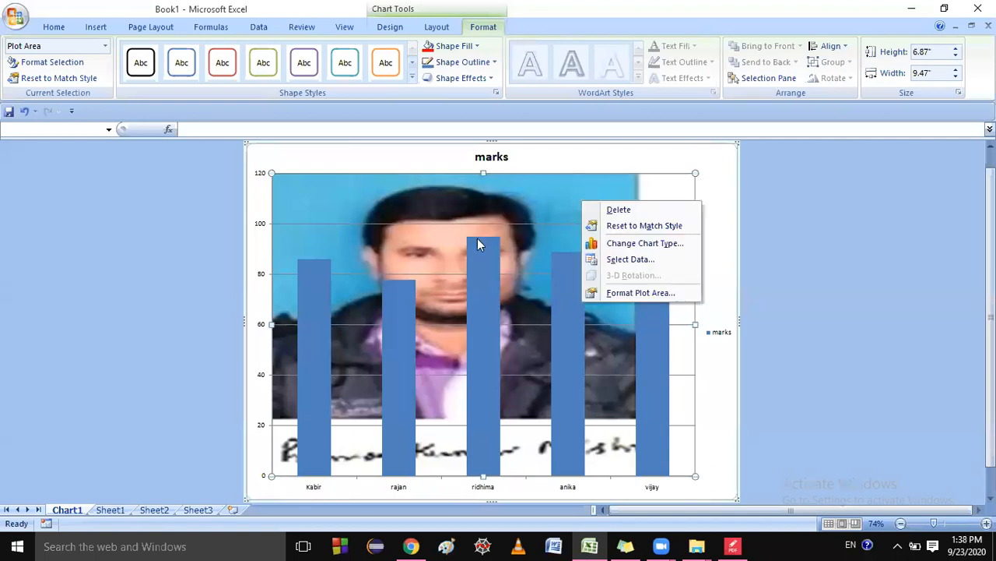
left_click(650, 293)
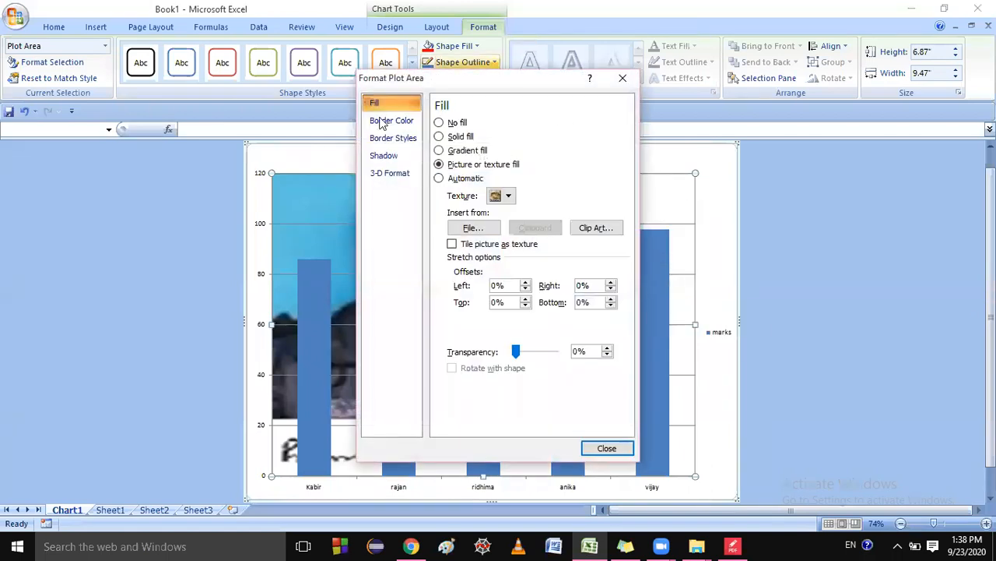
left_click(441, 123)
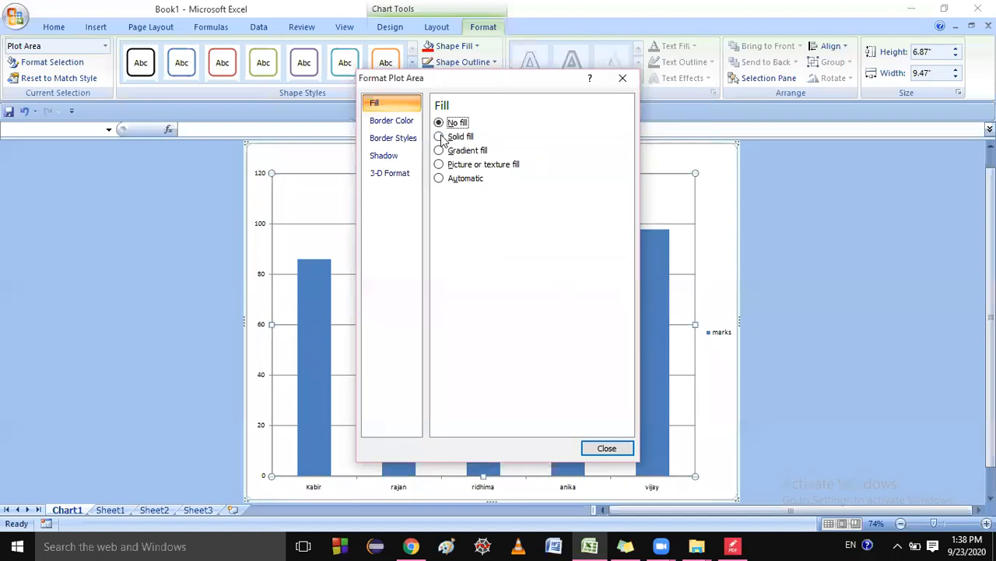
left_click(439, 136)
left_click(439, 151)
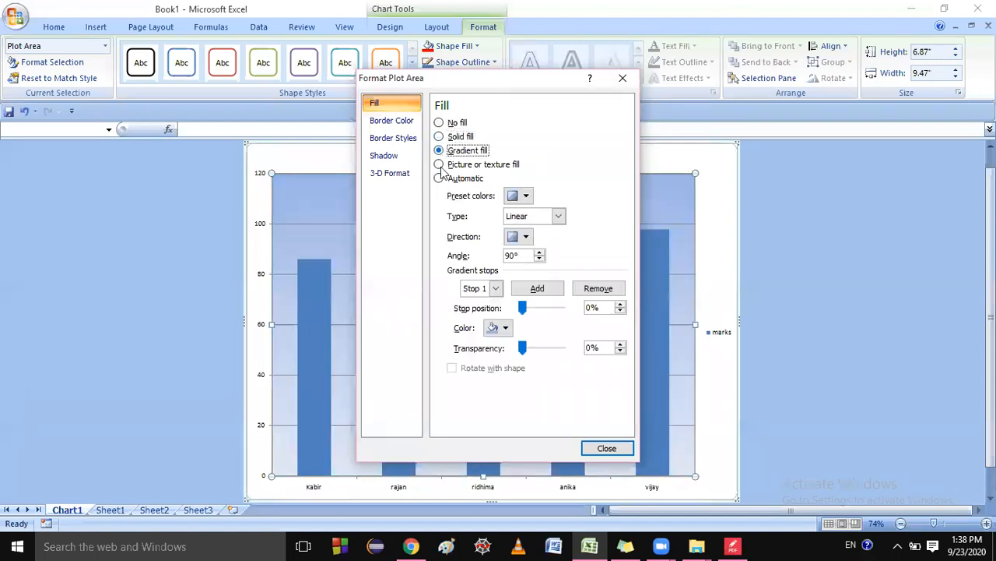
left_click(440, 165)
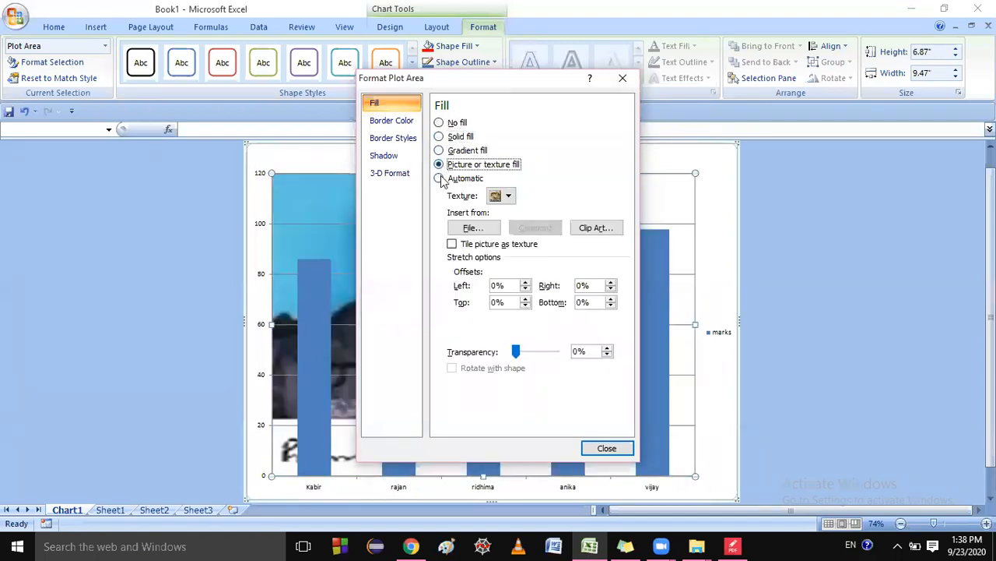
left_click(440, 178)
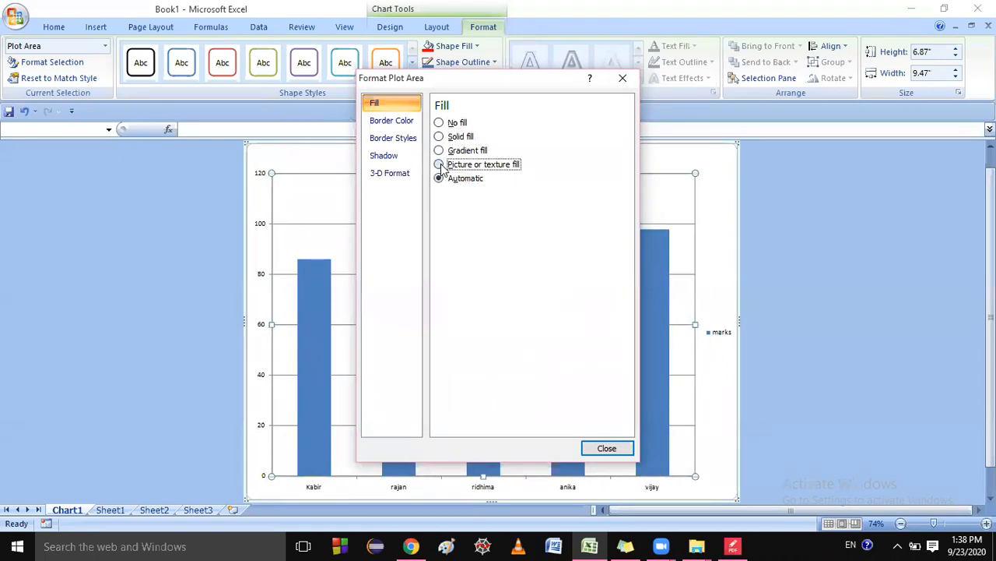
Apply a texture fill to the plot area, trying crumpled brown paper first and settling on the fish fossil texture.
left_click(440, 165)
left_click(507, 197)
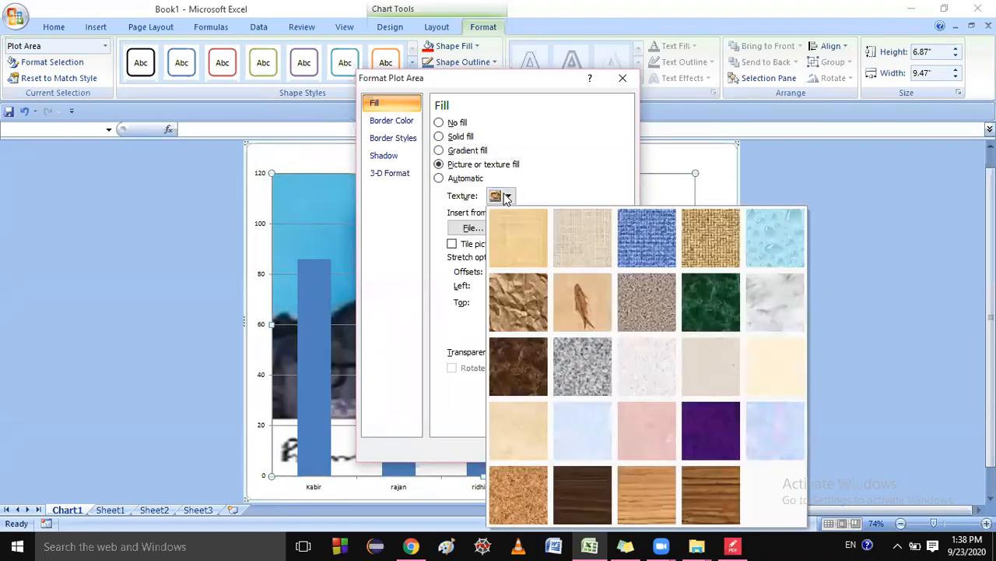
left_click(513, 304)
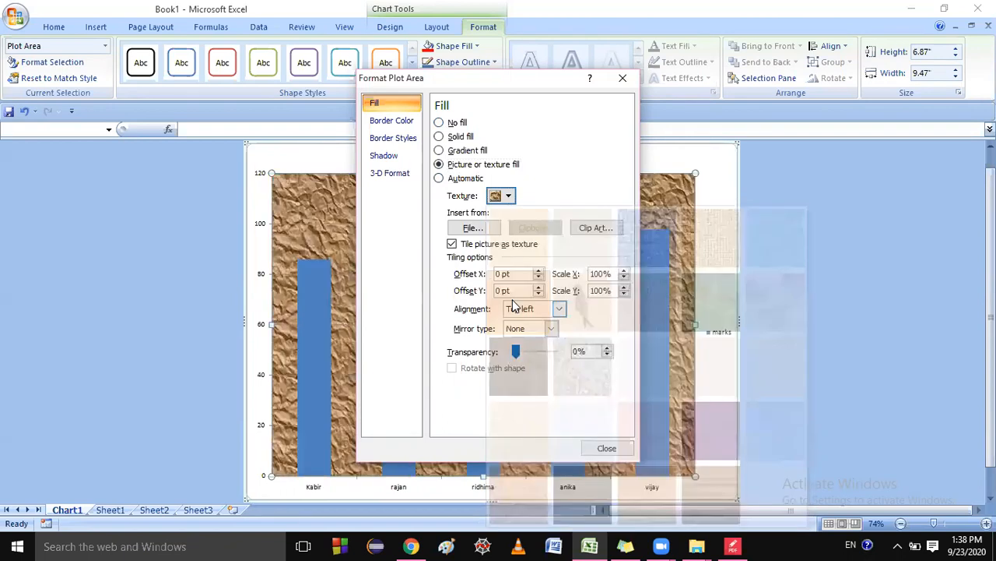
left_click(508, 196)
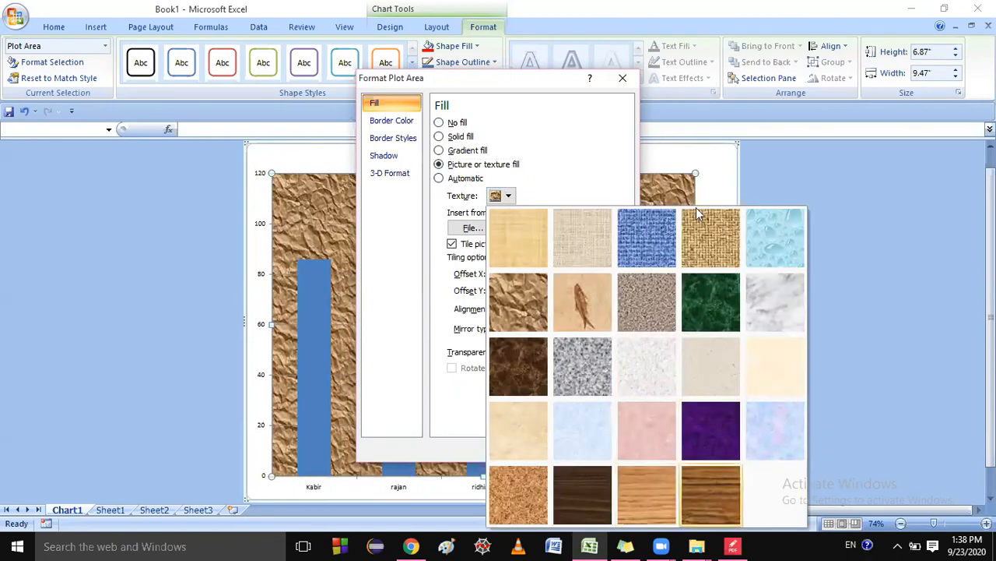
left_click(598, 303)
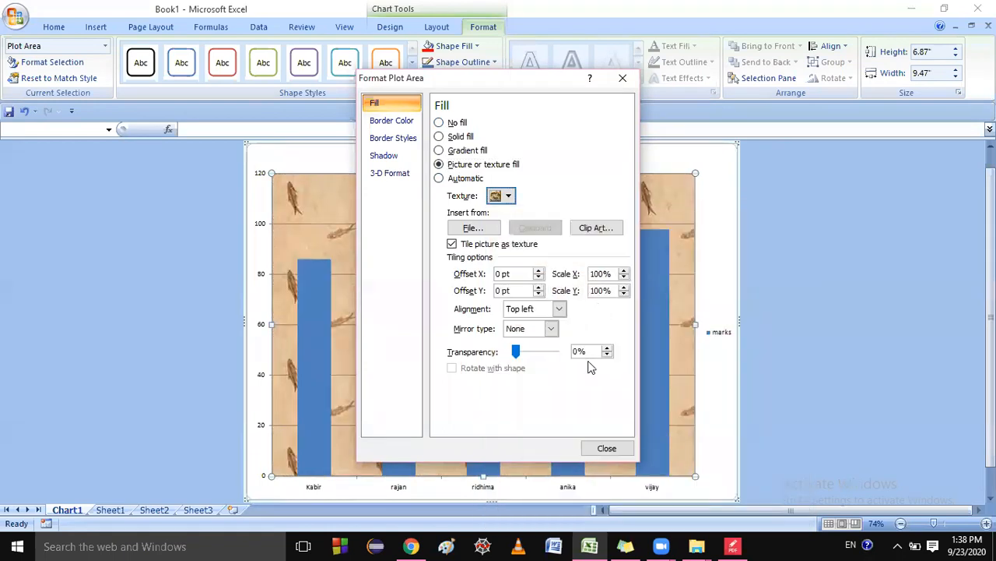
left_click(615, 451)
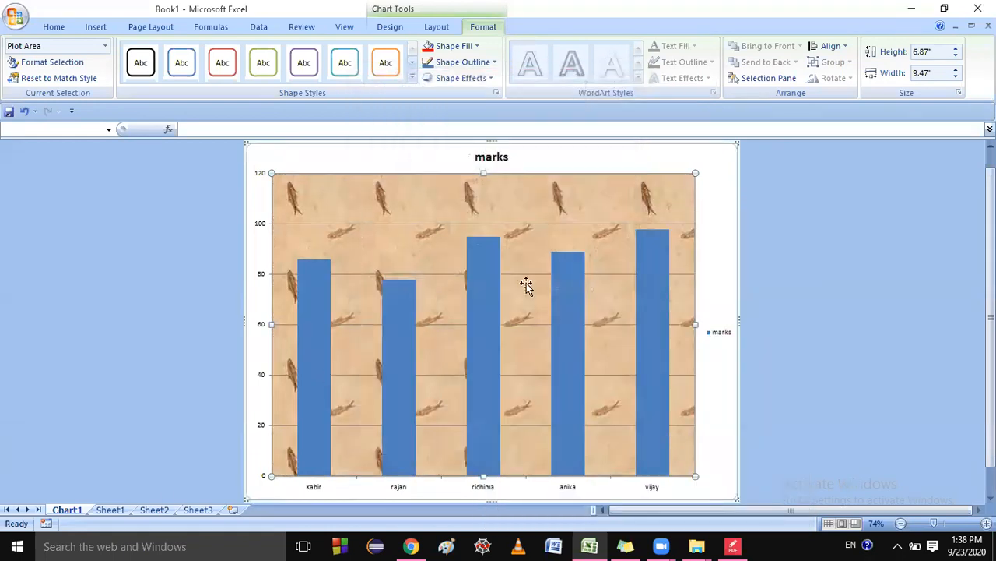